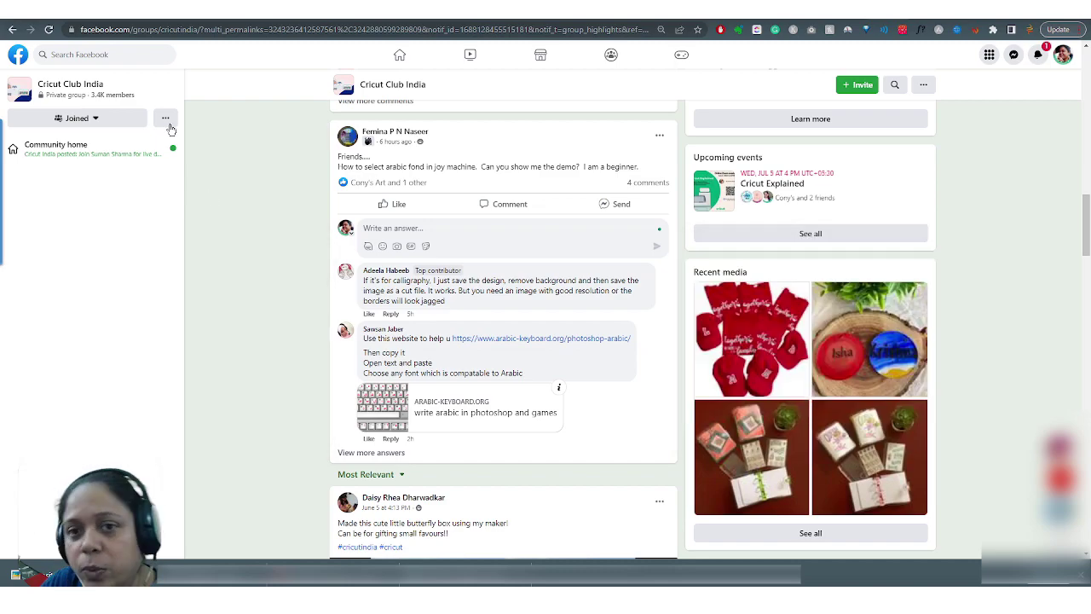
Switch to Gmail, review the available input languages and open the Input Tools settings.
left_click(57, 18)
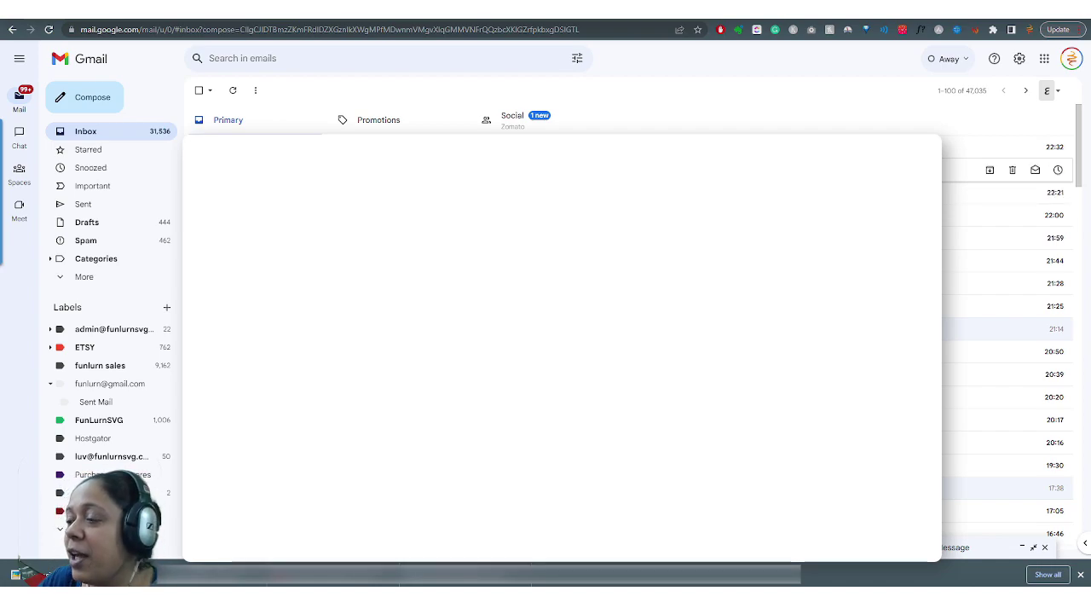
left_click(1059, 91)
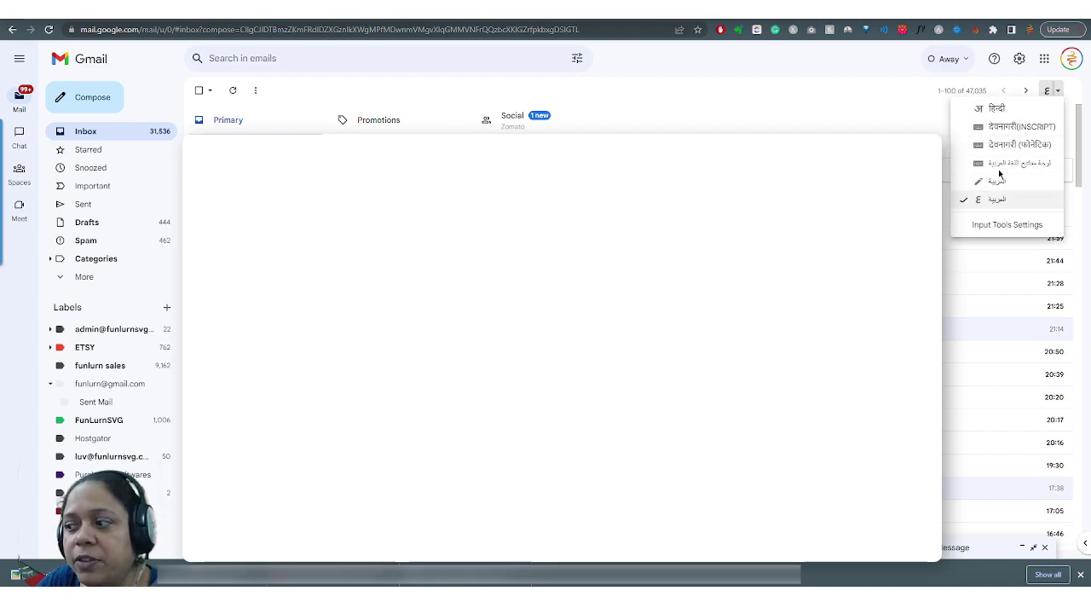
left_click(999, 224)
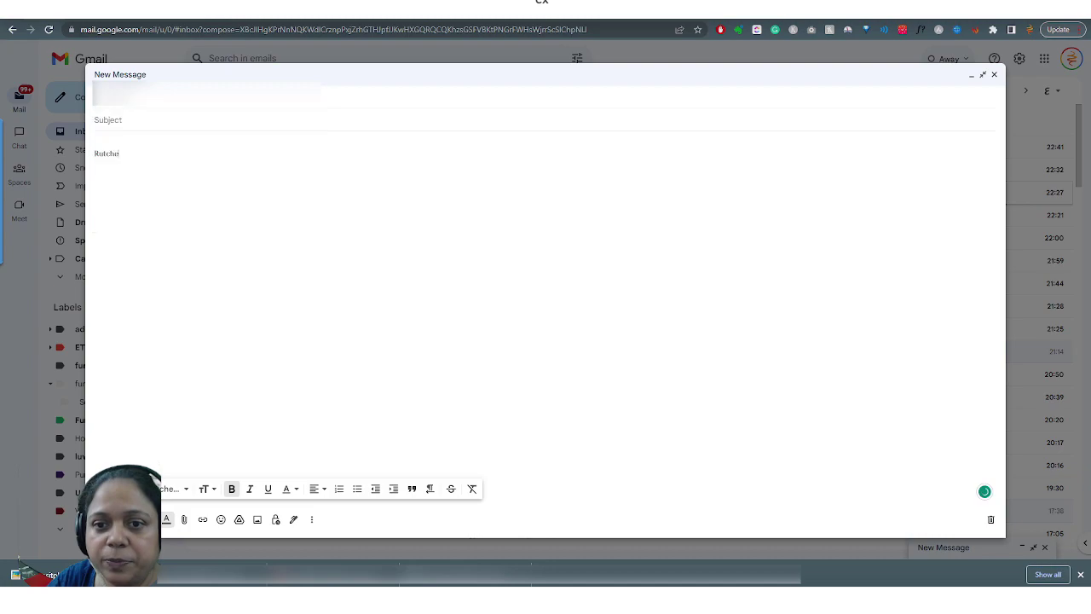
Display the Arabic on-screen keyboard from the input tools list and close it.
left_click(1030, 119)
left_click(1057, 91)
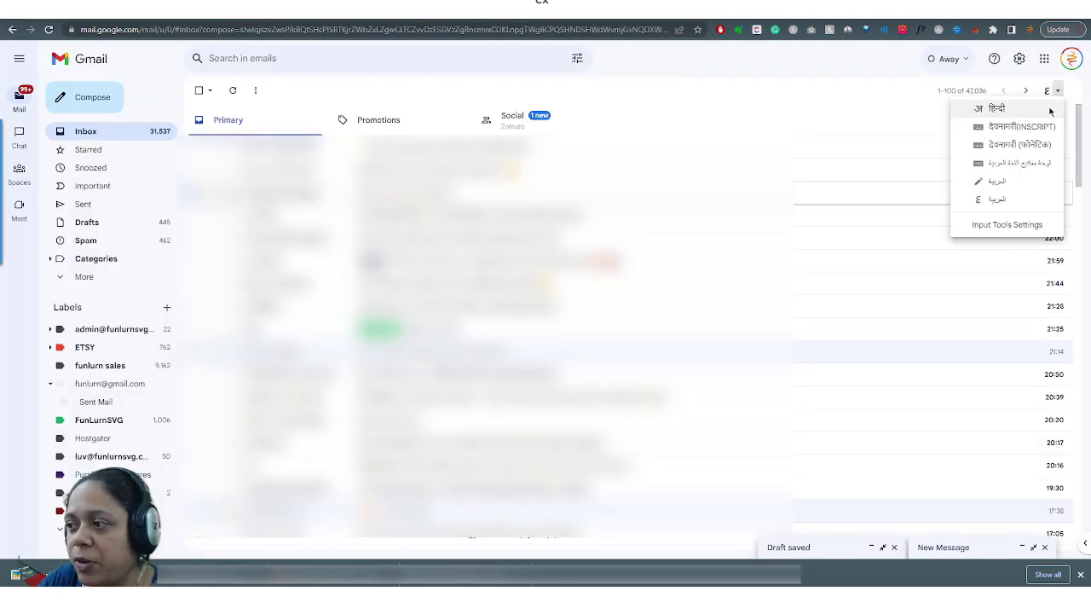
left_click(991, 163)
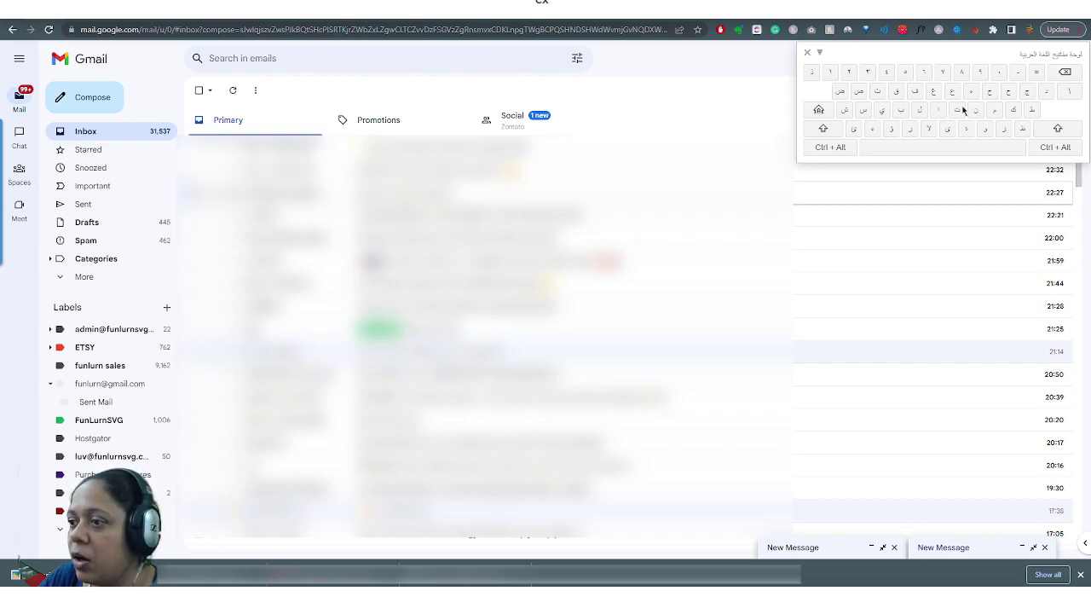
left_click(808, 52)
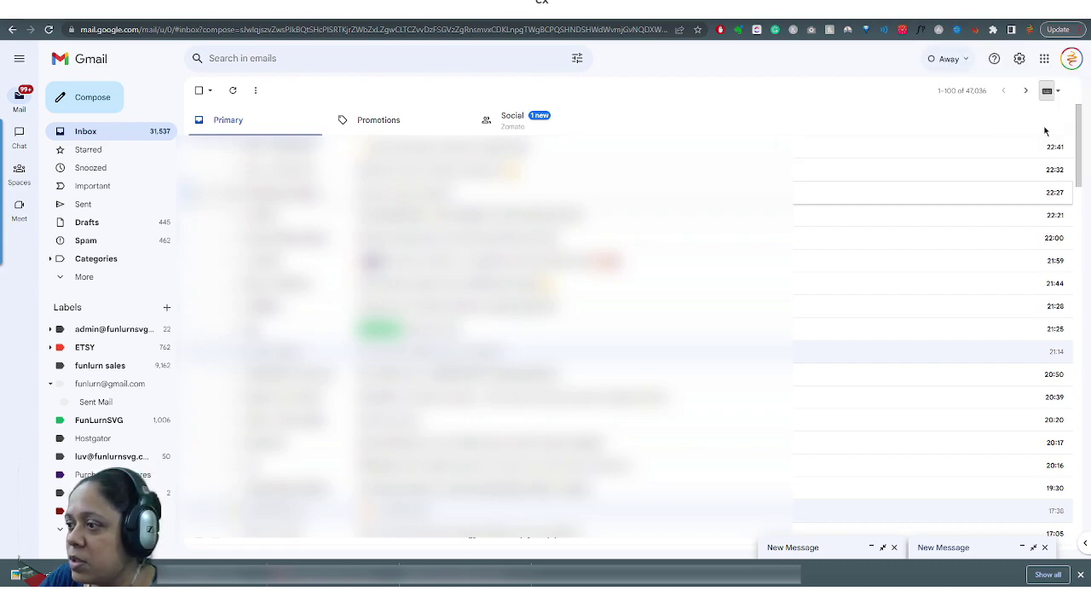
Choose the Arabic handwriting input tool and handwrite ياحسين.
left_click(1057, 91)
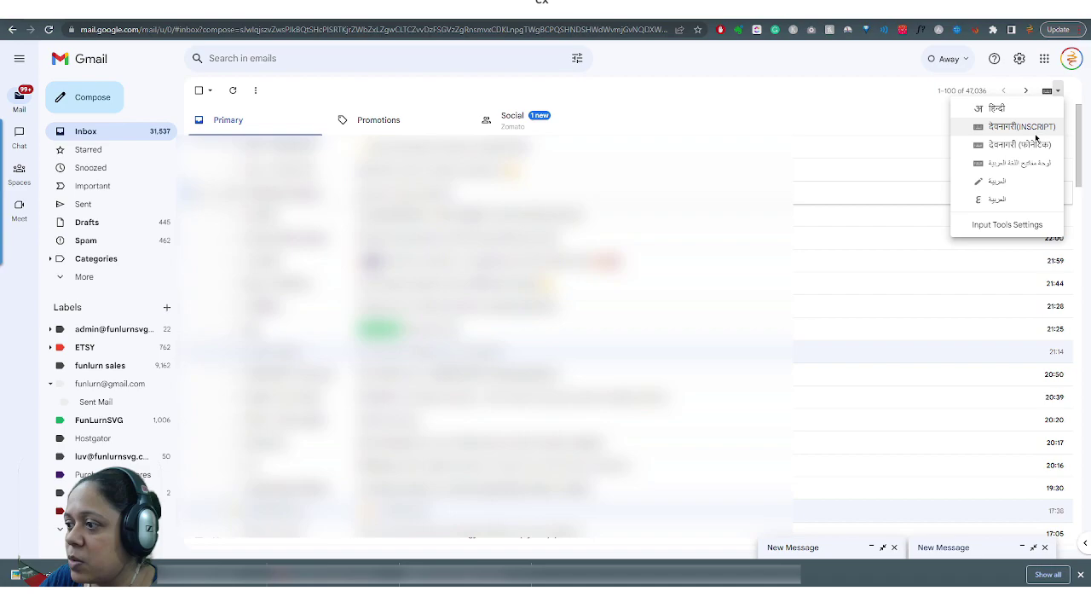
left_click(1002, 184)
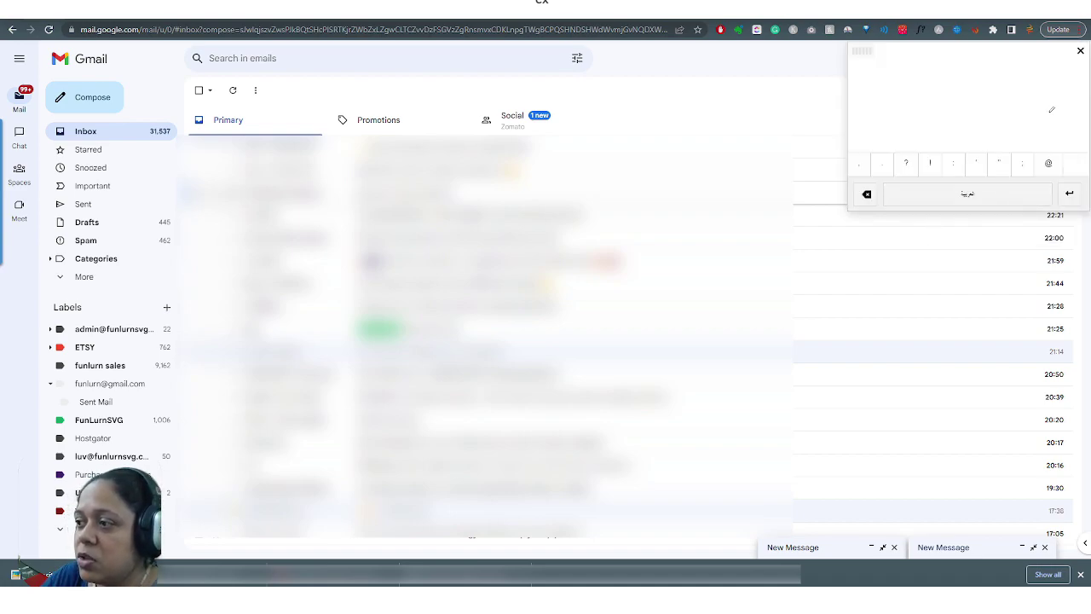
mouse_move(1049, 101)
left_mouse_down()
mouse_move(1023, 111)
mouse_move(1019, 66)
mouse_move(1002, 94)
mouse_move(934, 103)
mouse_move(929, 115)
mouse_move(909, 109)
mouse_move(867, 134)
left_mouse_up()
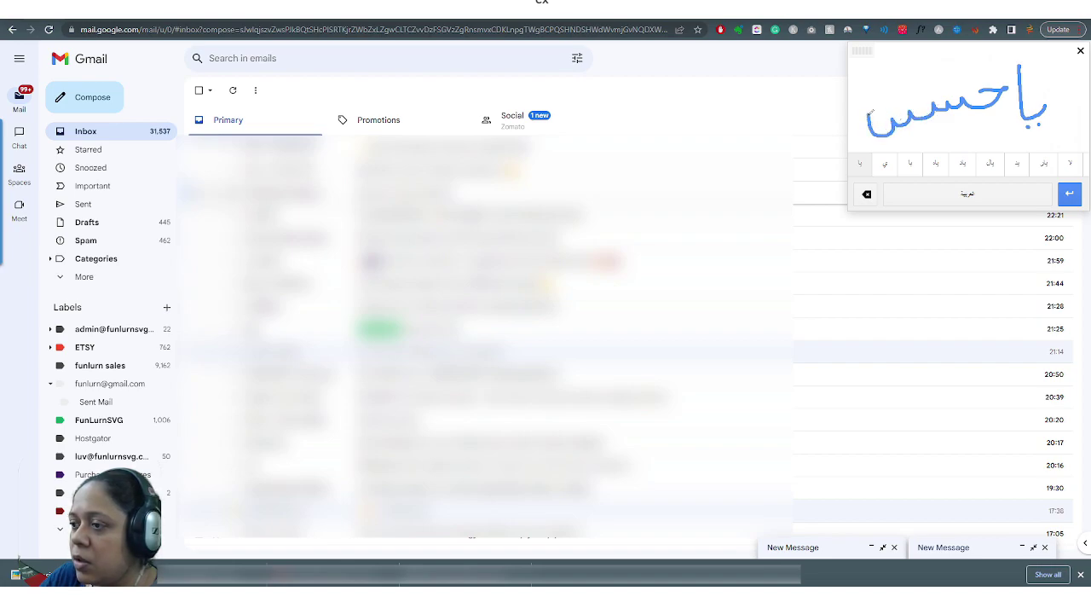
left_click(904, 129)
left_click(912, 127)
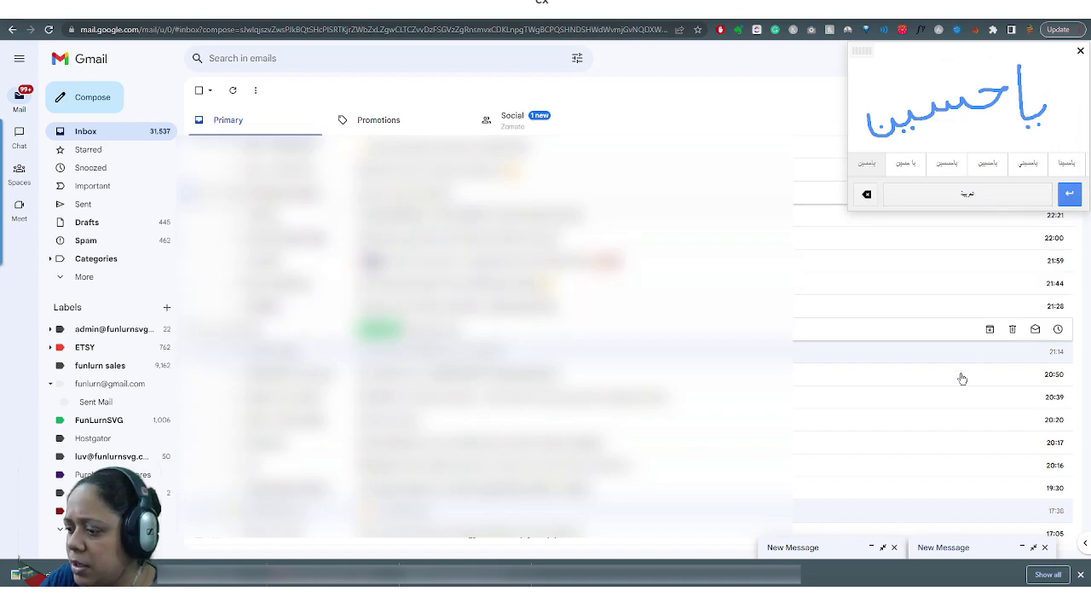
Reopen the minimised new message, insert the handwritten ياحسين and move it from the recipient field to the message body.
left_click(841, 548)
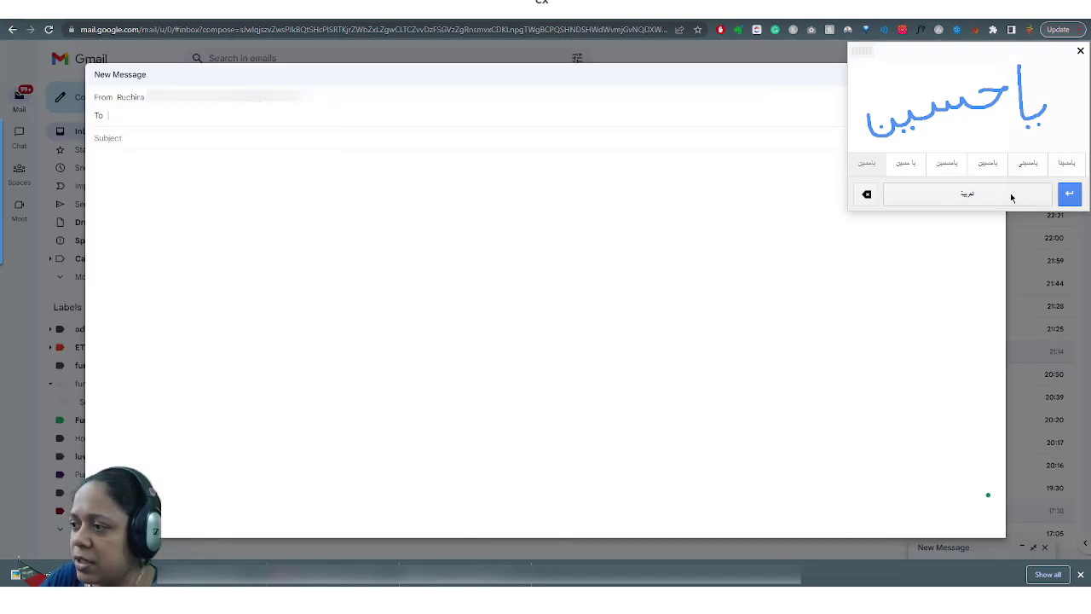
left_click(984, 198)
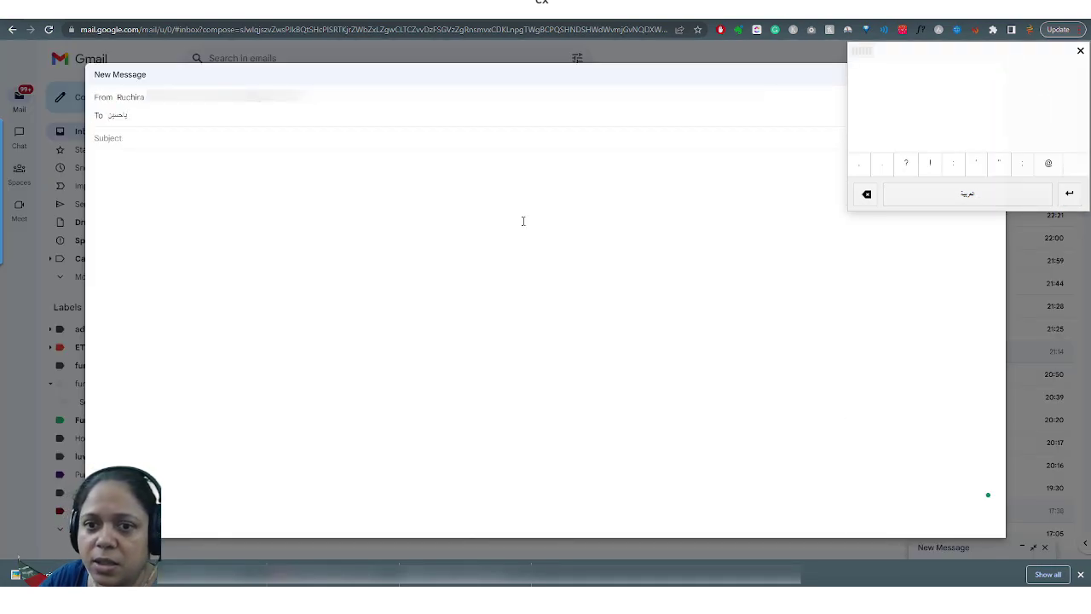
double_click(124, 115)
key("BackSpace")
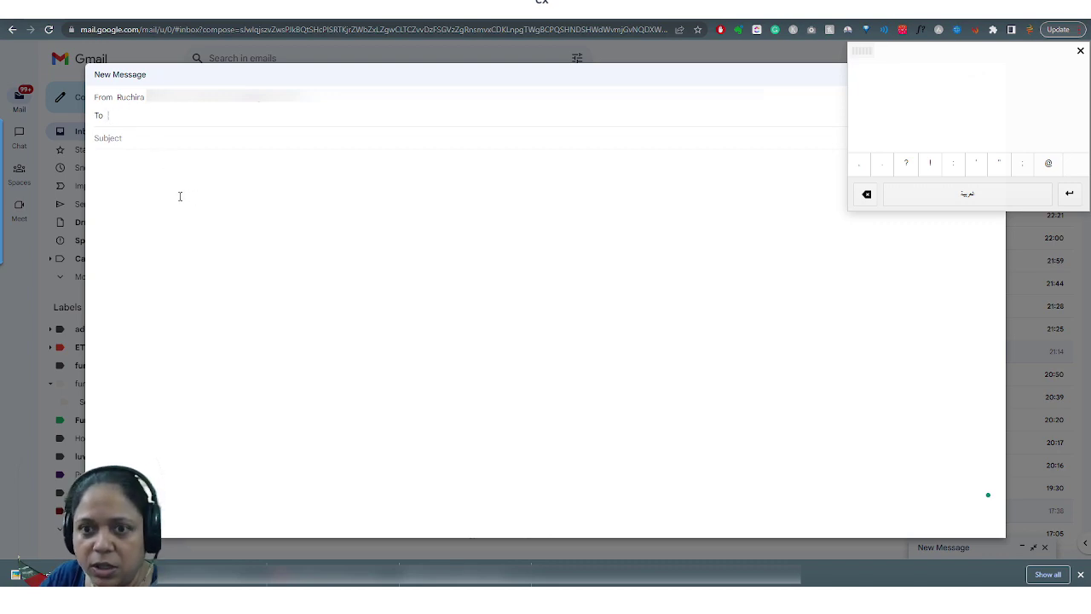
left_click(179, 170)
Make the Arabic word in the message body bold and enlarge its text size.
left_click_drag(122, 146, 86, 149)
left_click(231, 488)
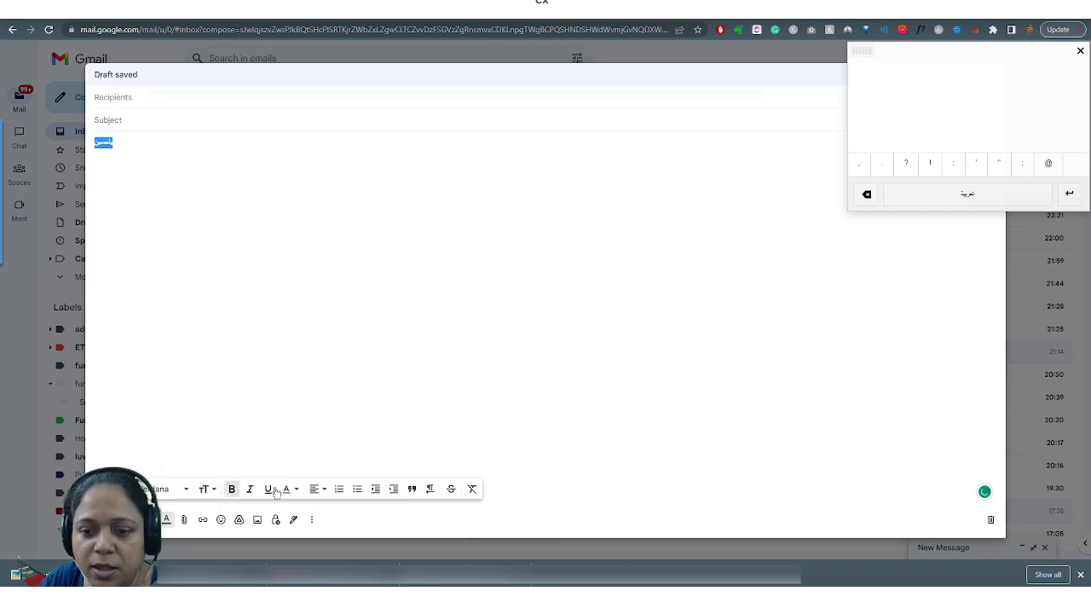
left_click(207, 489)
left_click(232, 468)
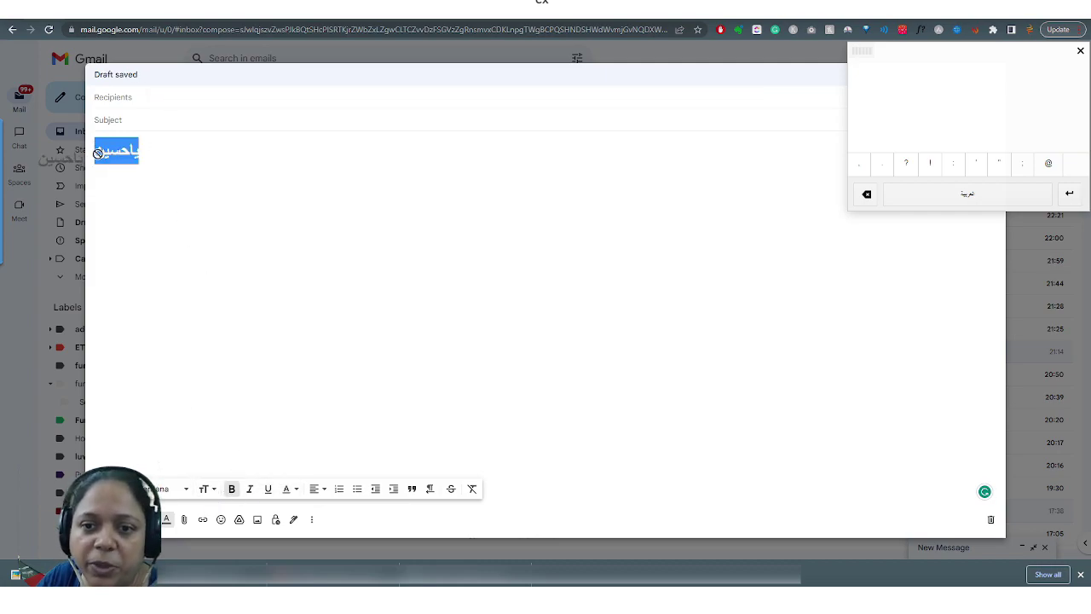
left_click(210, 181)
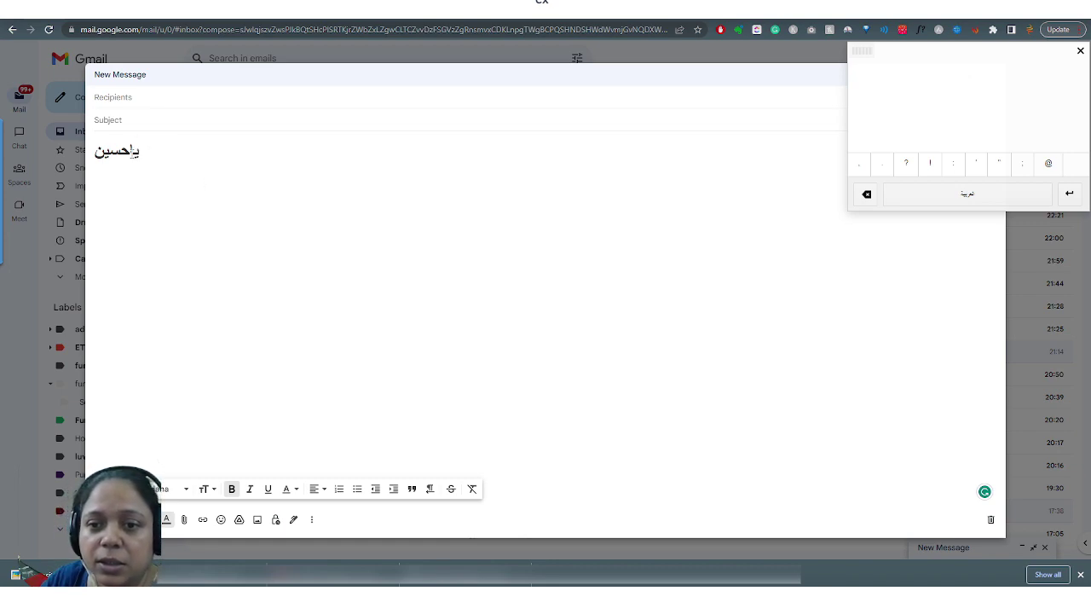
Copy the Arabic word from the message body and switch to the Cricut Design Space canvas.
double_click(137, 150)
key("ctrl+c")
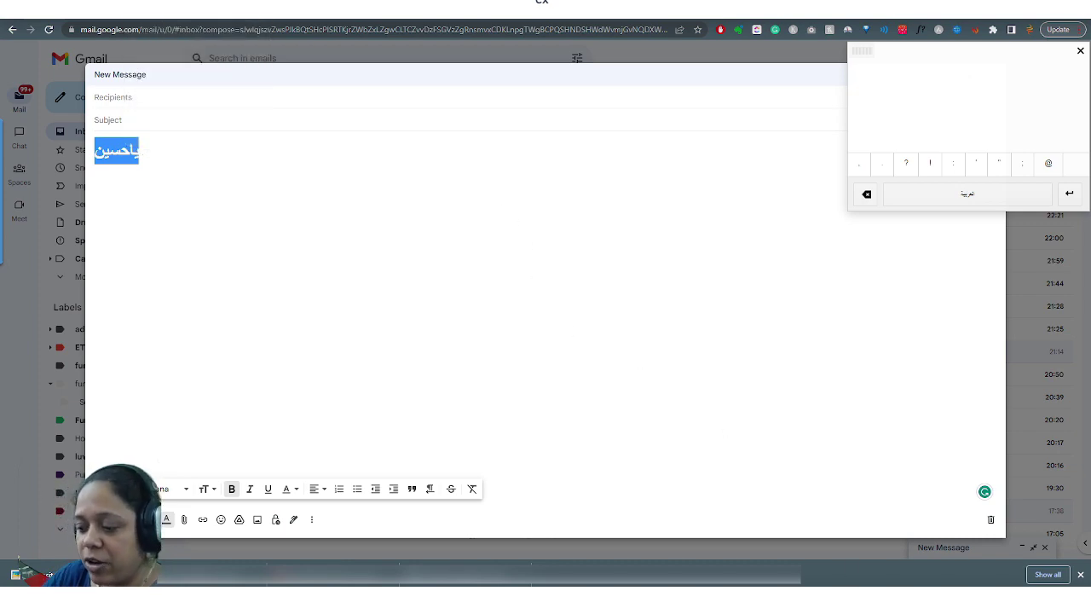
key("alt+Tab")
left_click(23, 271)
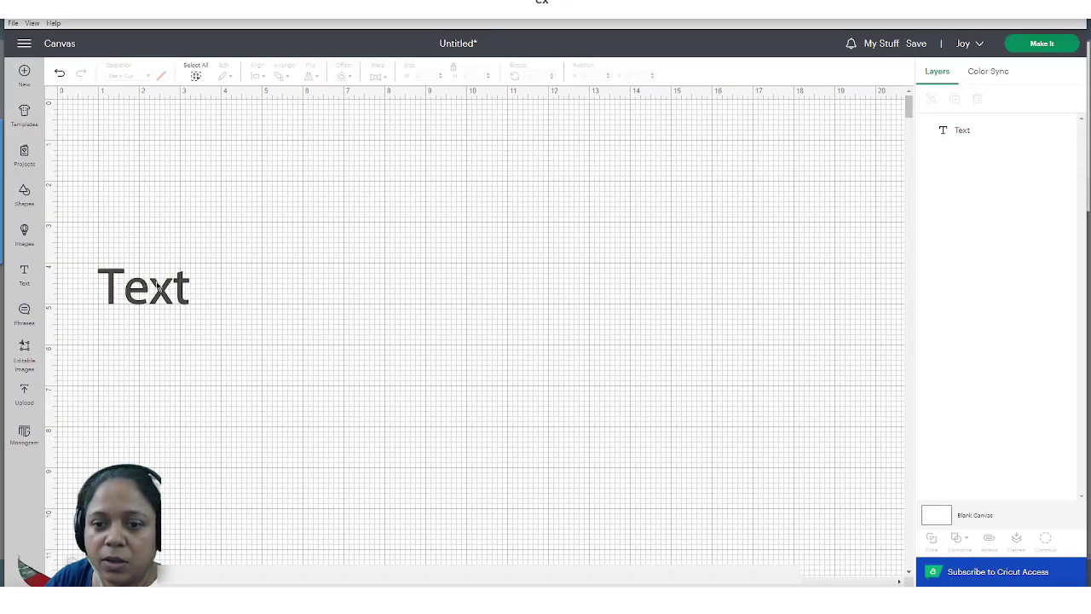
left_click(159, 287)
key("Delete")
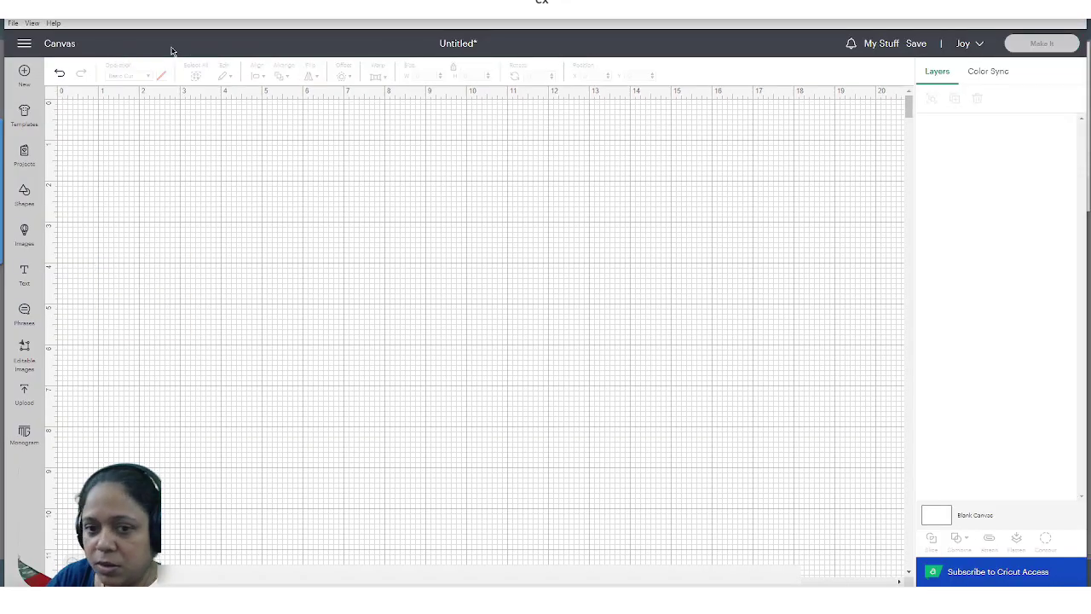
Add a text object to the canvas containing the copied ياحسين.
left_click(24, 271)
key("ctrl+v")
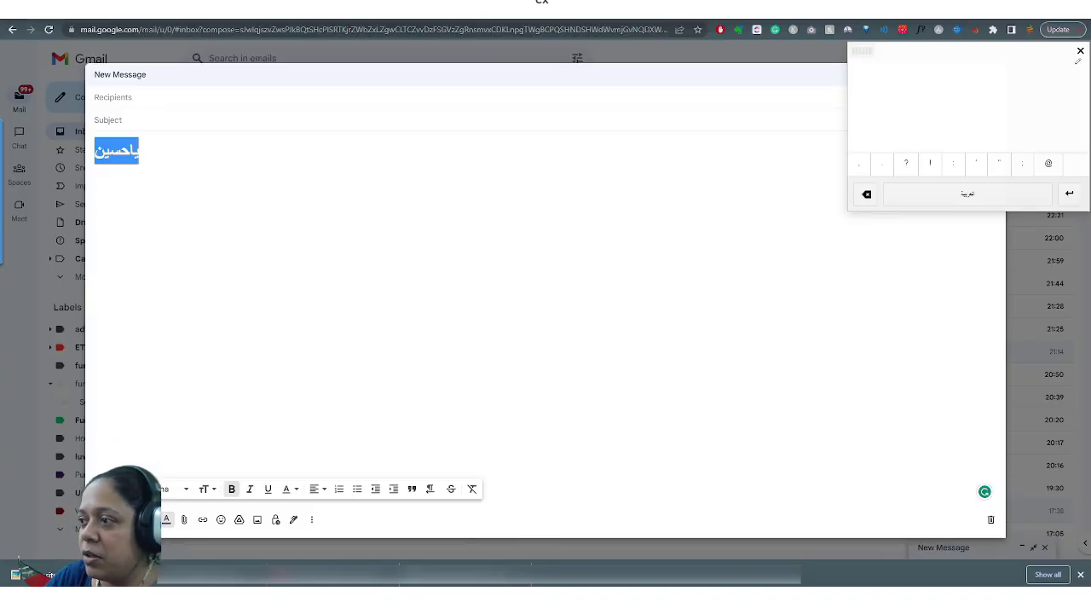
Back in Gmail, close the handwriting input and replace the body text with يا حسين, using Arabic transliteration of "ya hussain".
left_click(1080, 52)
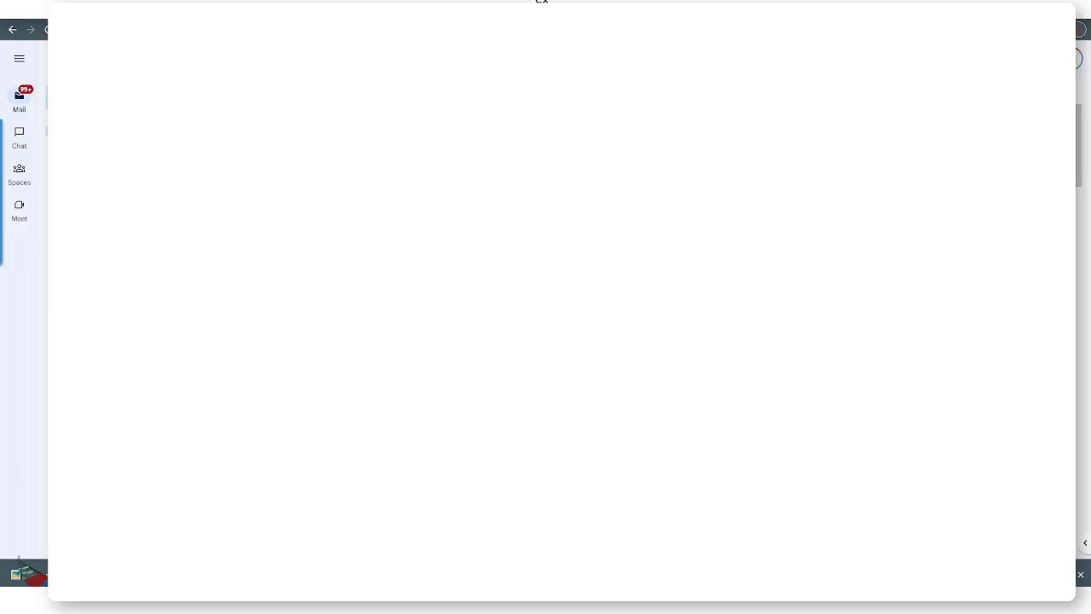
left_click_drag(160, 179, 92, 171)
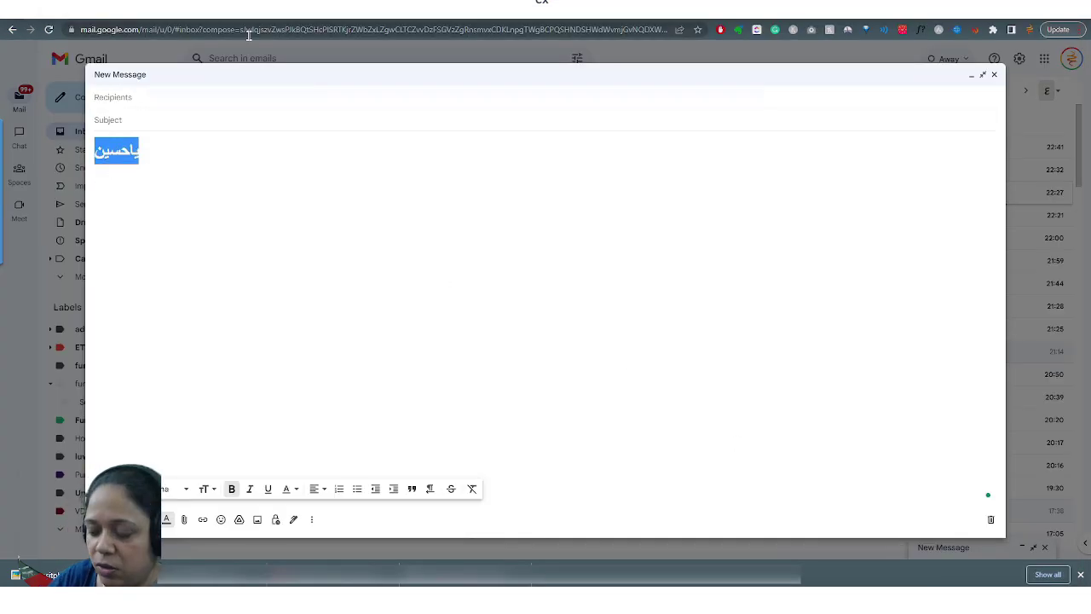
key("BackSpace")
type("ya")
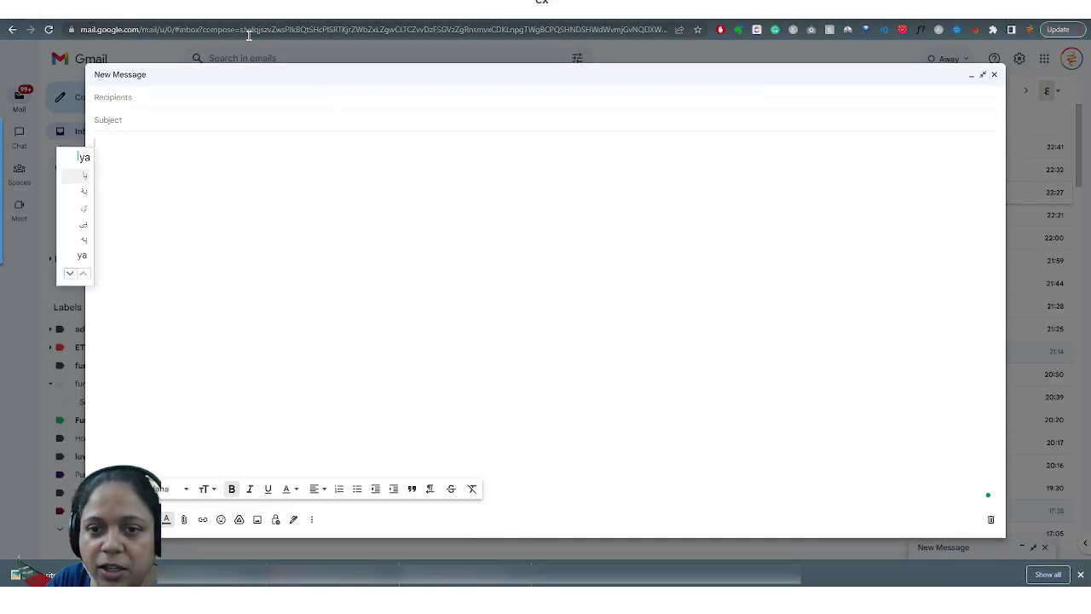
left_click(84, 176)
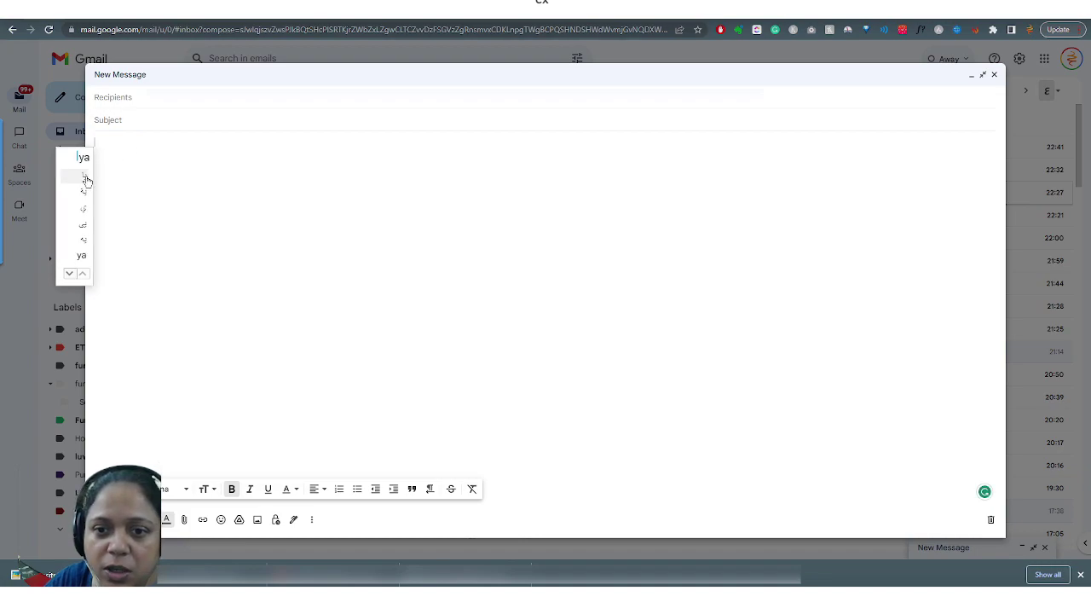
type("hussain")
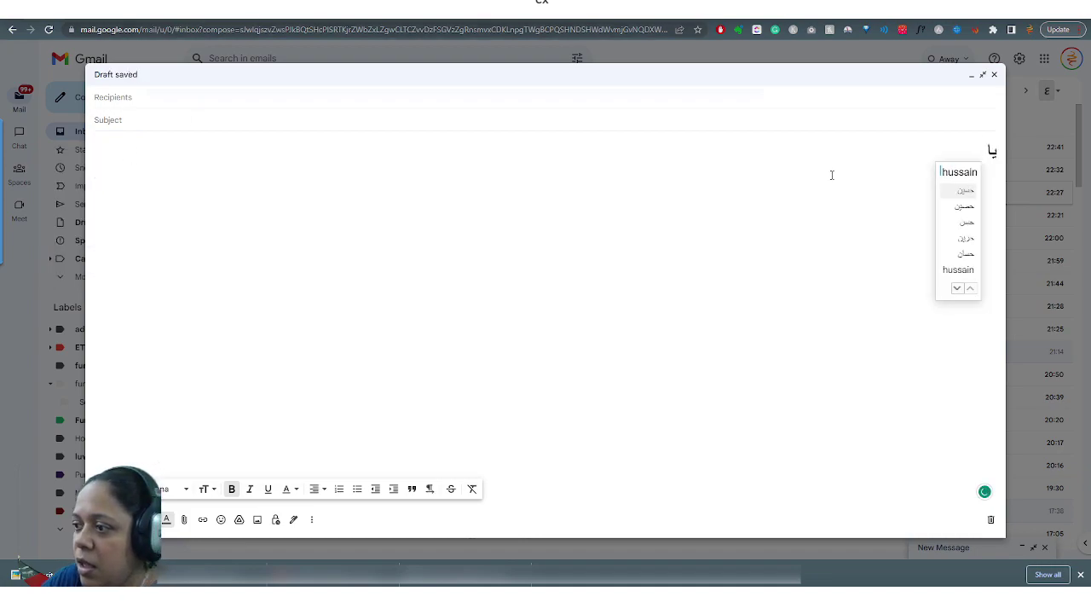
left_click(960, 191)
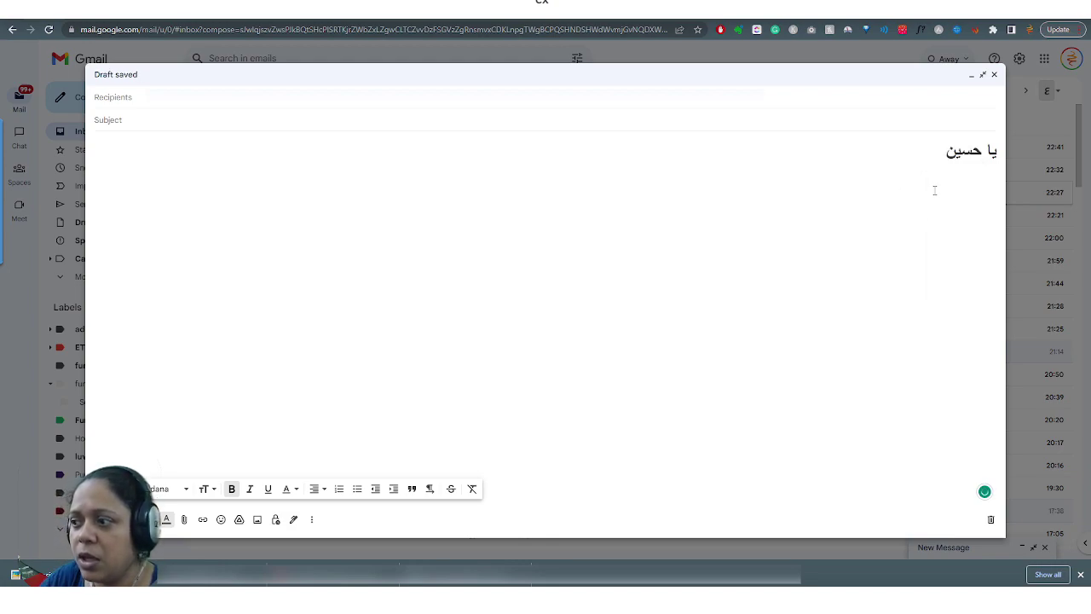
Copy يا حسين into a second text object in Cricut Design Space and place it above and to the right of the first.
left_click_drag(941, 154, 1001, 159)
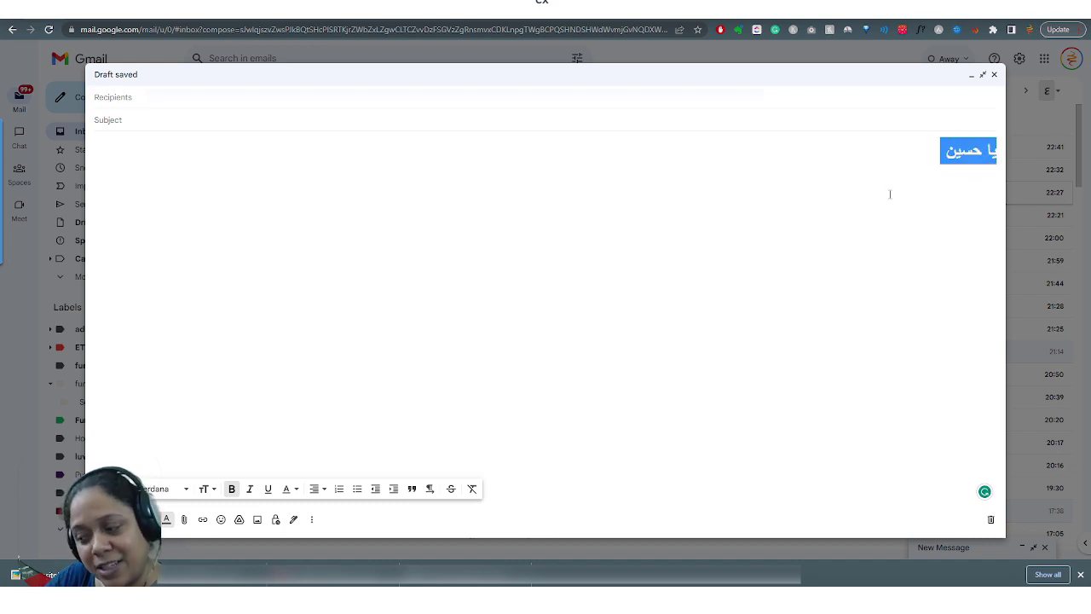
left_click(851, 583)
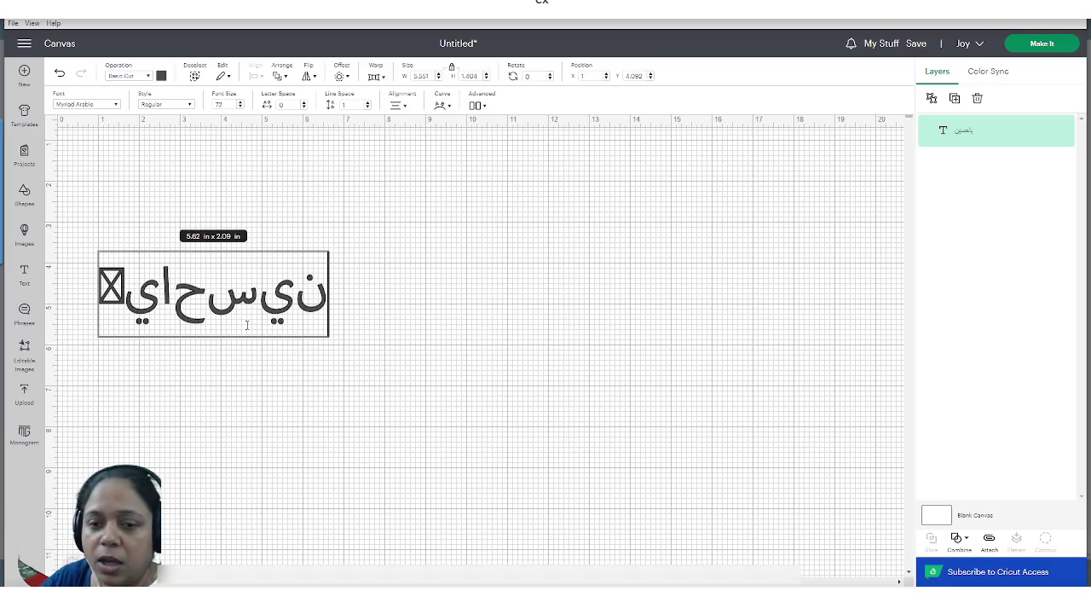
left_click(24, 271)
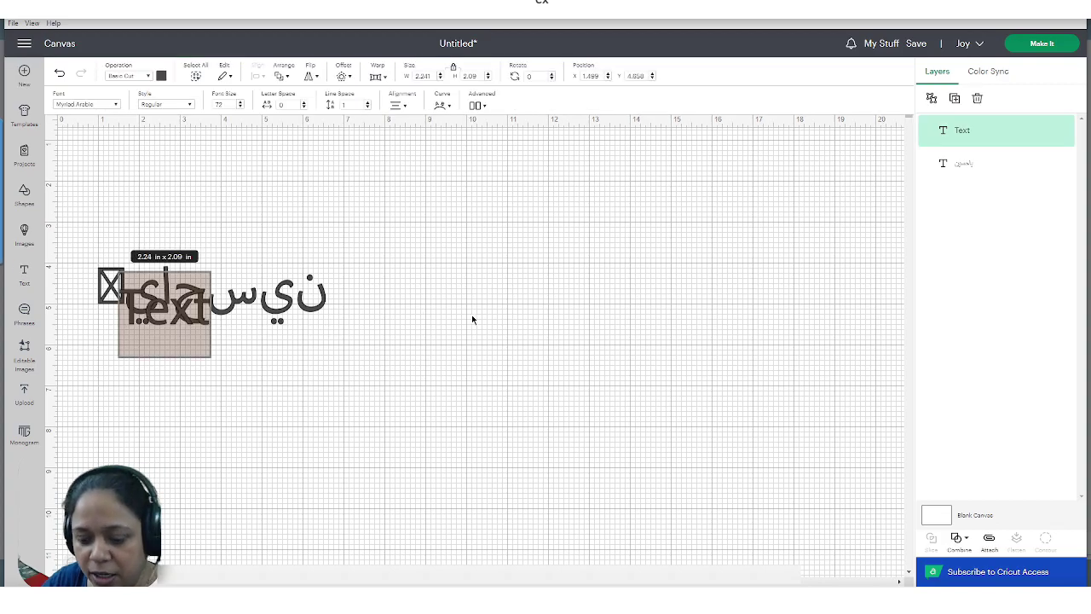
type("يا حسين")
left_click(279, 278)
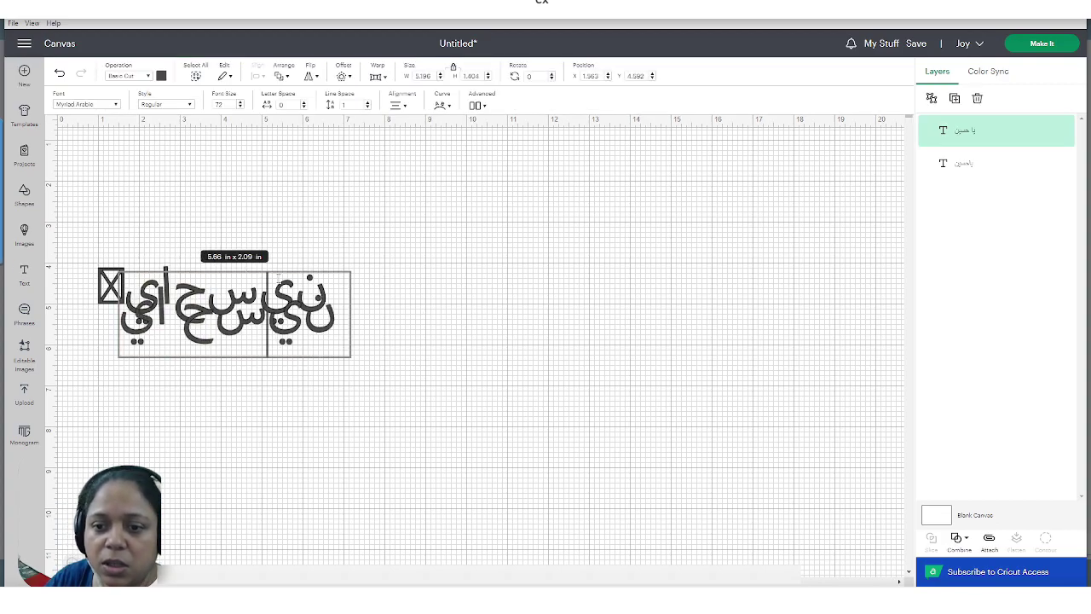
left_click_drag(150, 308, 422, 228)
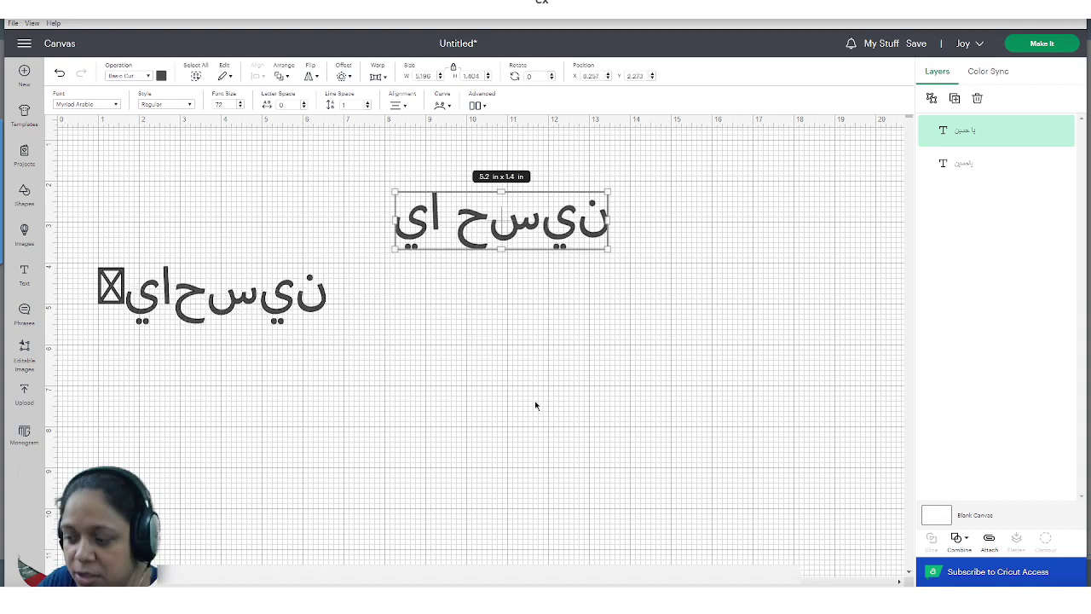
Switch to the Word document, paste يا حسين into it and select the pasted text.
mouse_move(958, 602)
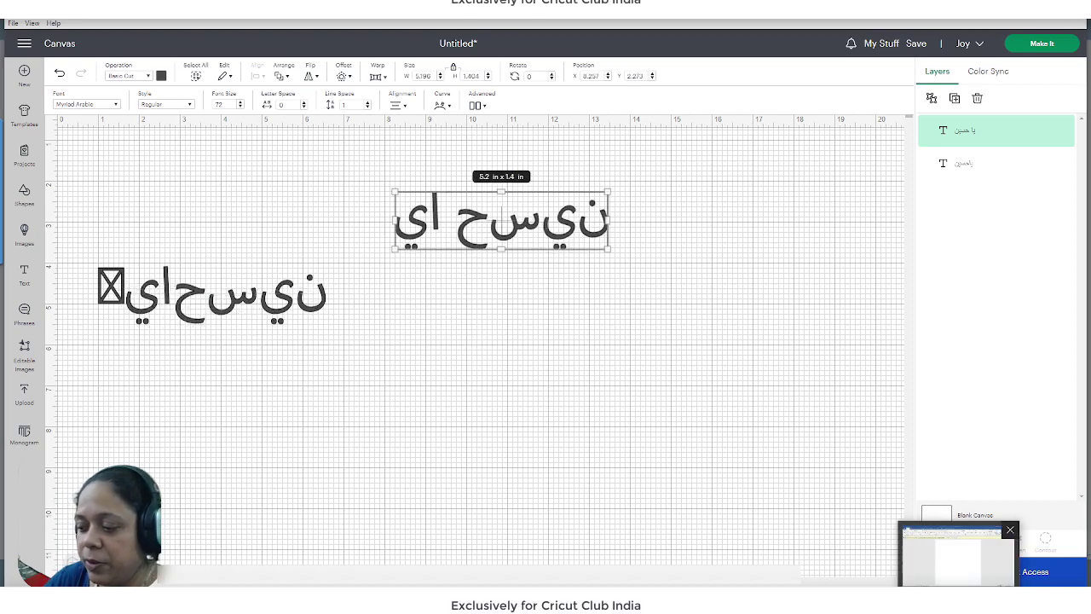
left_click(955, 559)
type("يا حسين")
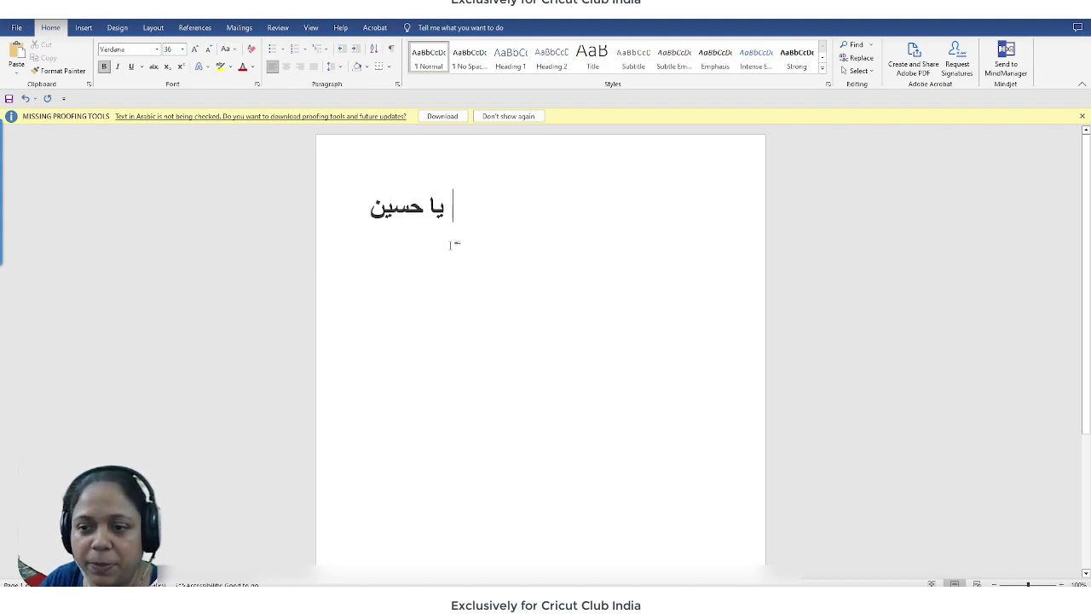
left_click_drag(389, 208, 440, 233)
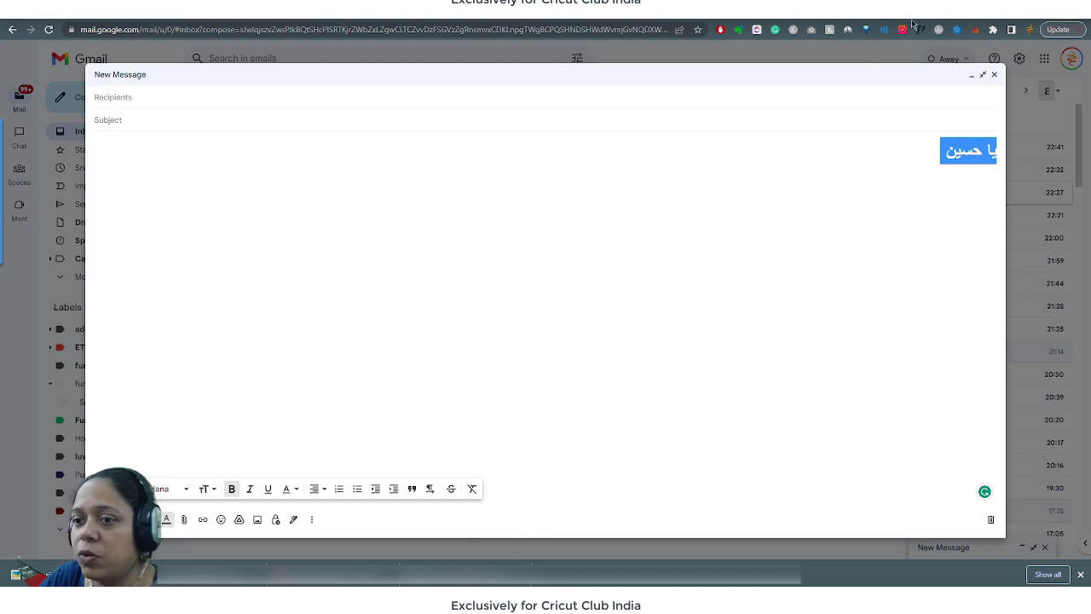
Switch to Google Fonts, search for arabic, view Noto Sans Arabic, and download the Noto Kufi Arabic family.
left_click(913, 23)
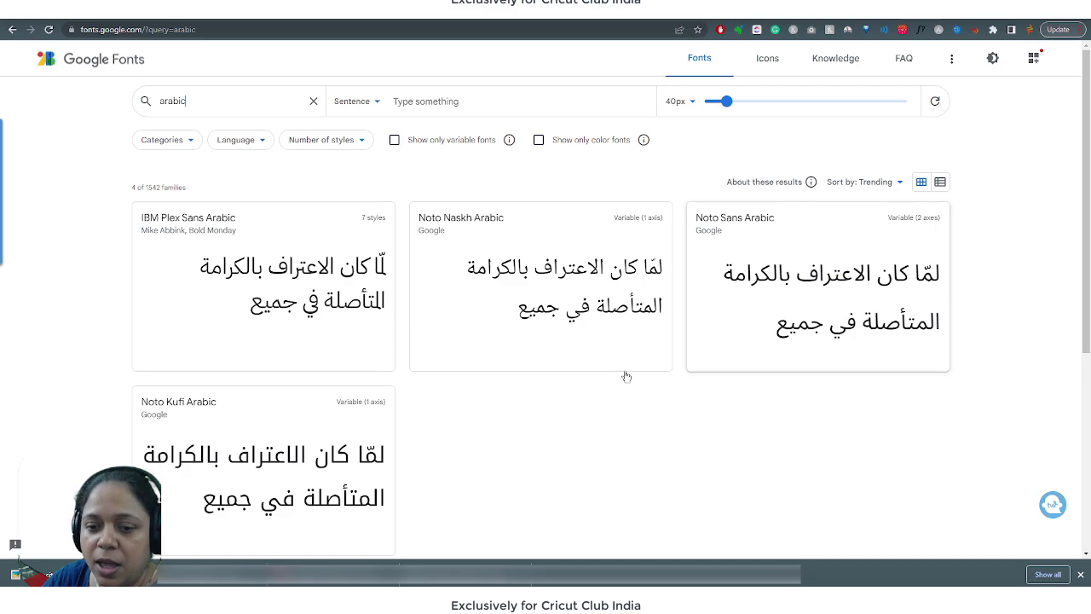
left_click(830, 300)
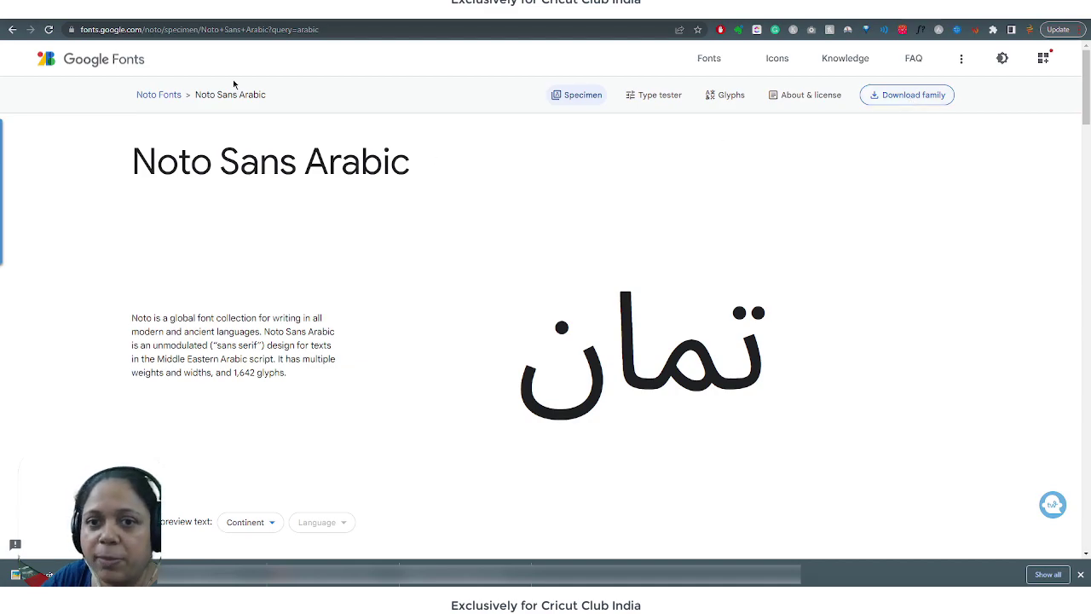
left_click(13, 30)
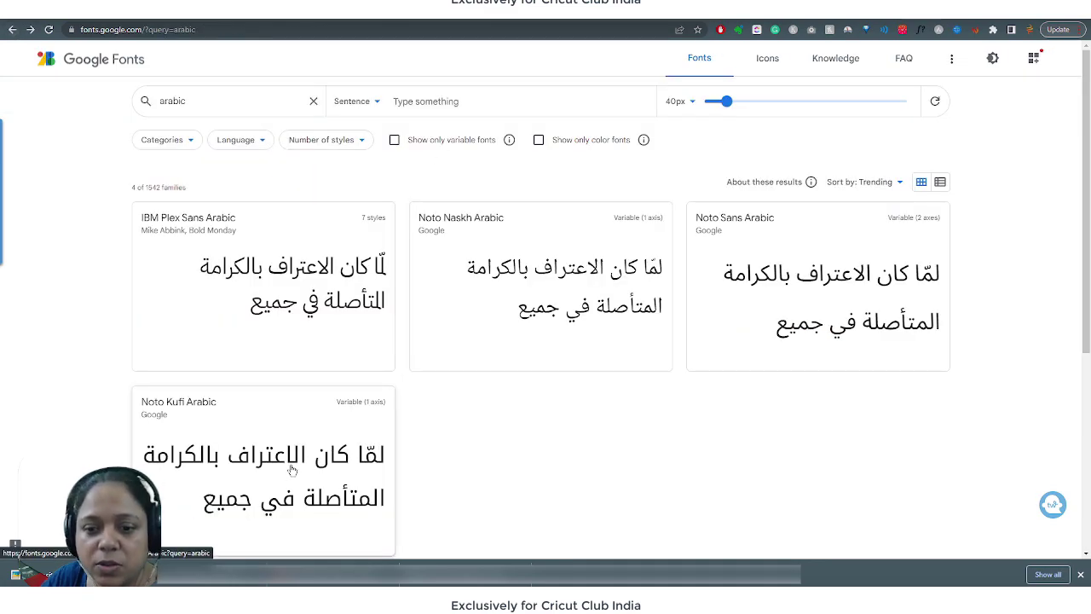
left_click(294, 468)
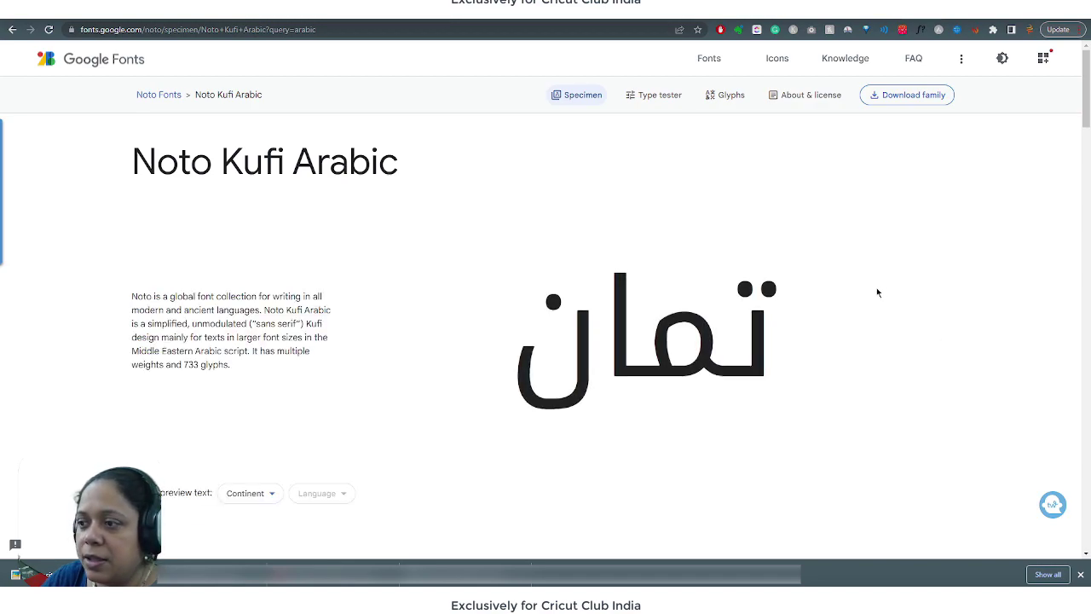
left_click(904, 96)
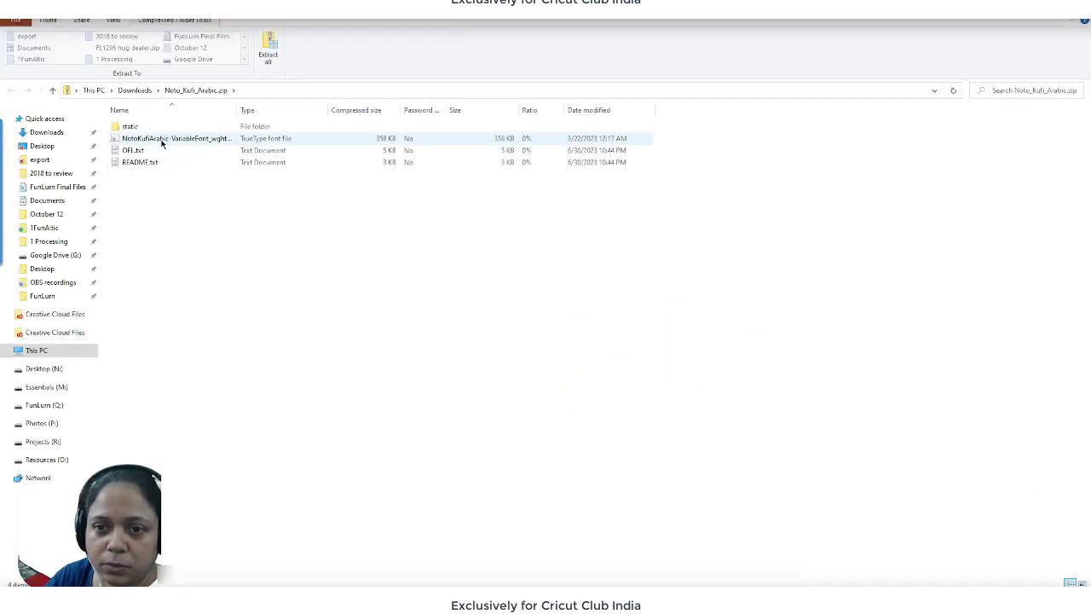
Open the NotoKufiArabic variable font file from the downloaded Noto_Kufi_Arabic.zip, install it and close the font preview.
right_click(163, 141)
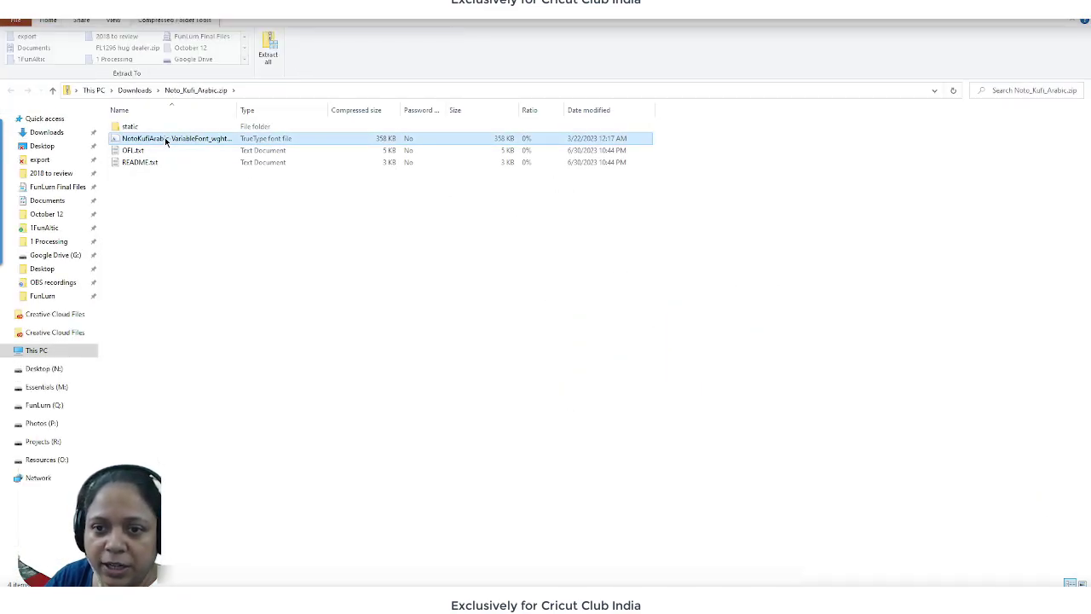
left_click(145, 149)
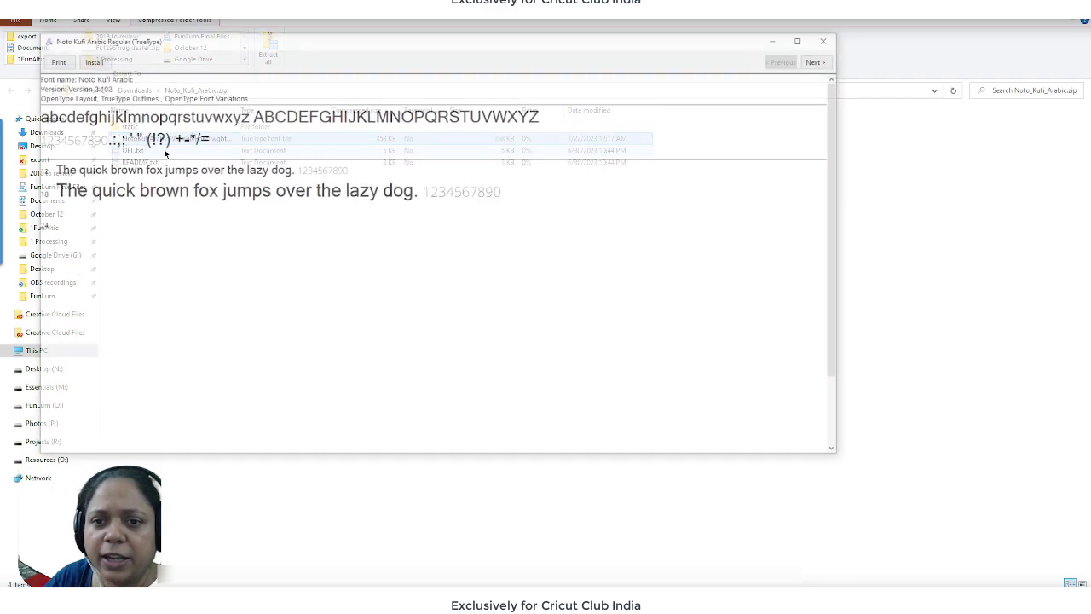
left_click(91, 60)
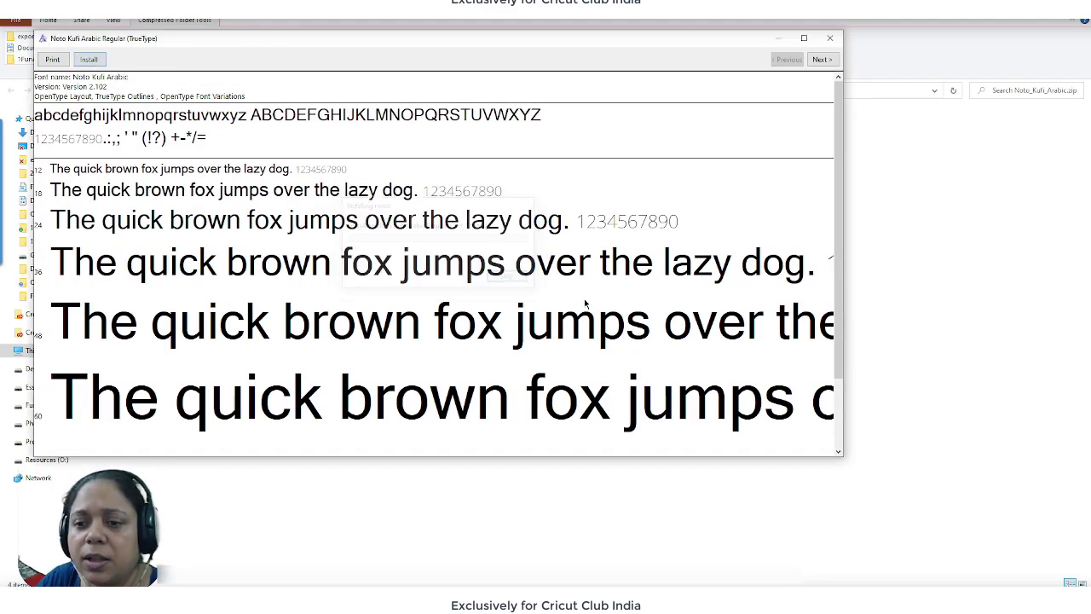
left_click(832, 40)
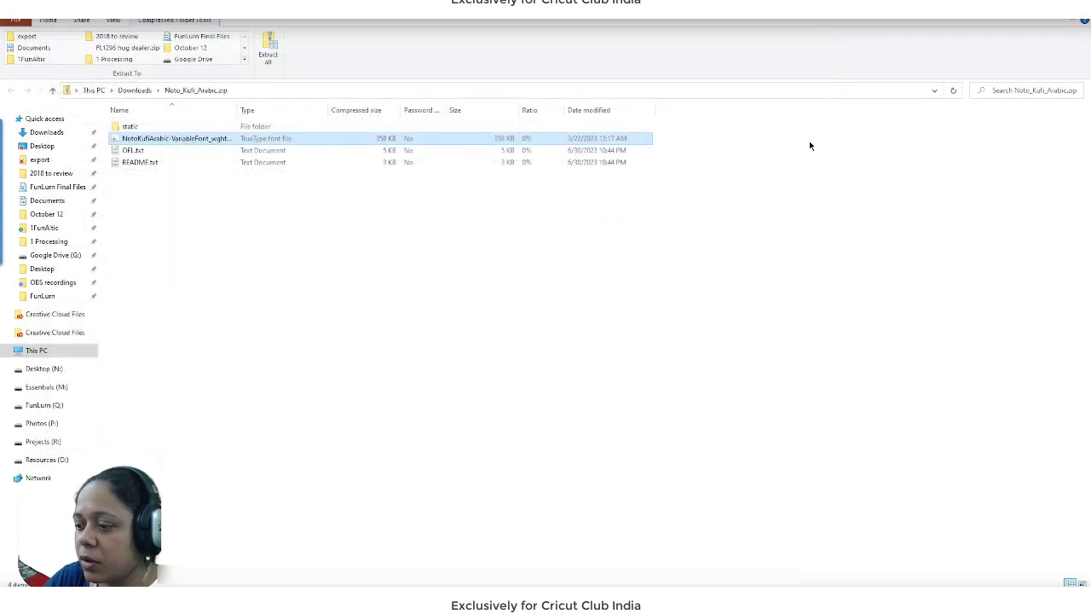
Switch to the Word document and apply the Noto Kufi Arabic font to يا حسين.
key("alt+Tab")
key("ctrl+a")
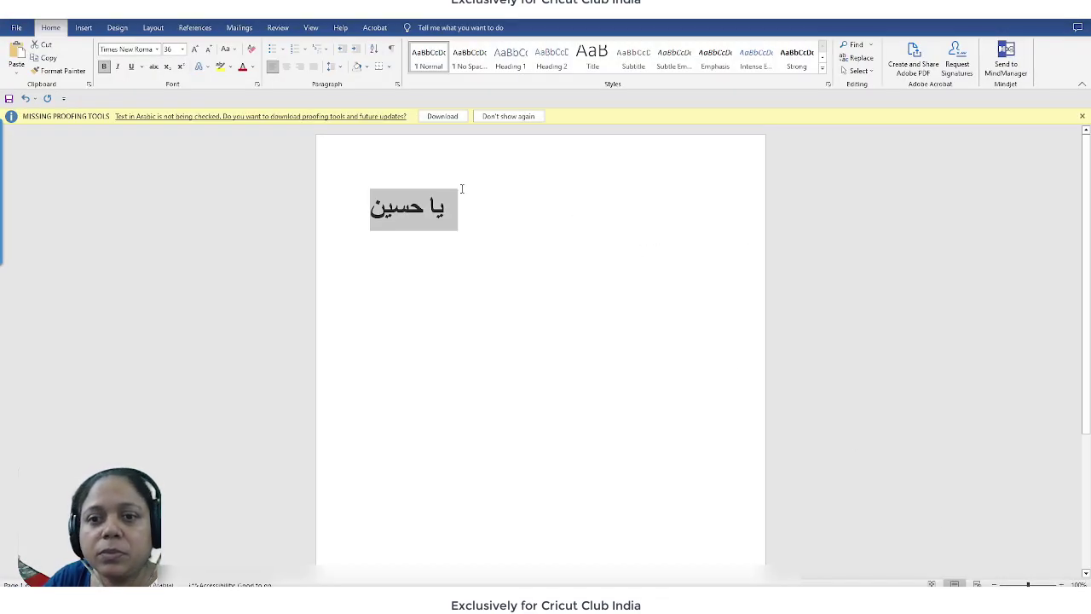
left_click(136, 49)
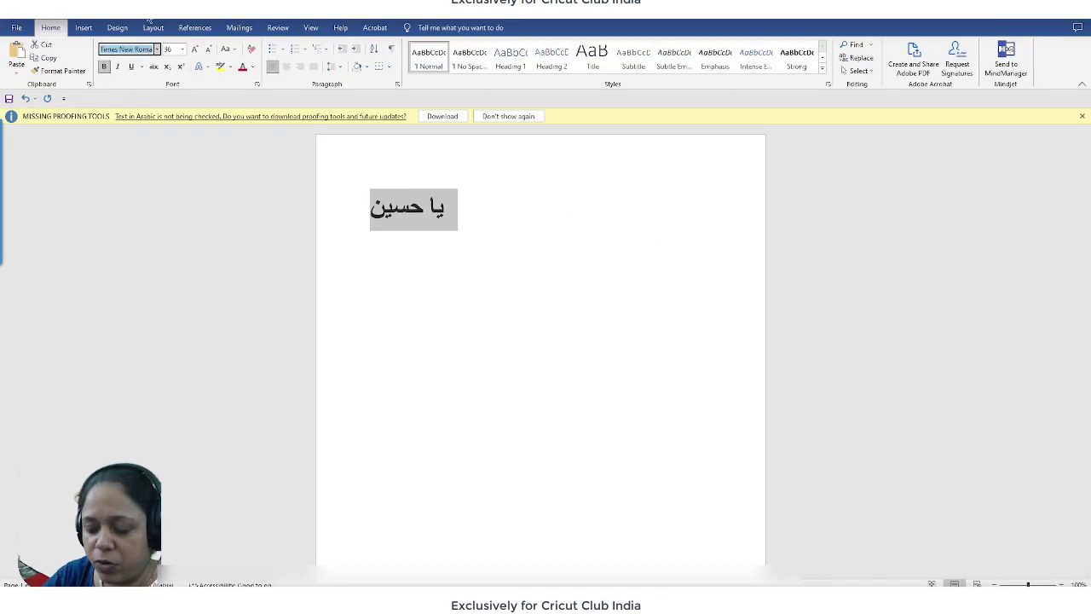
type("Noto Kufi Arabic")
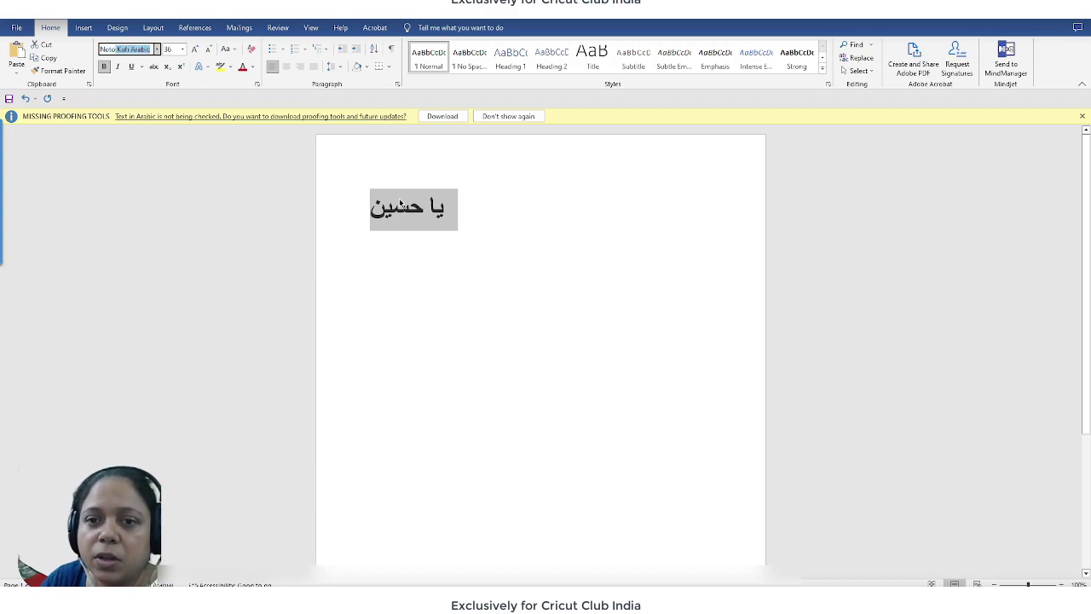
key("Return")
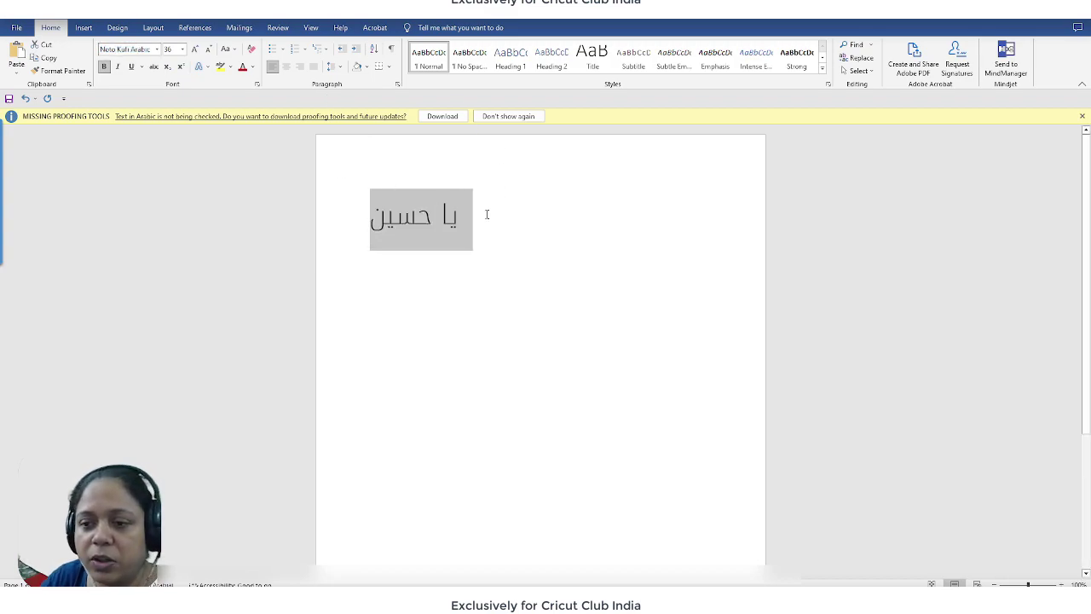
left_click(494, 202)
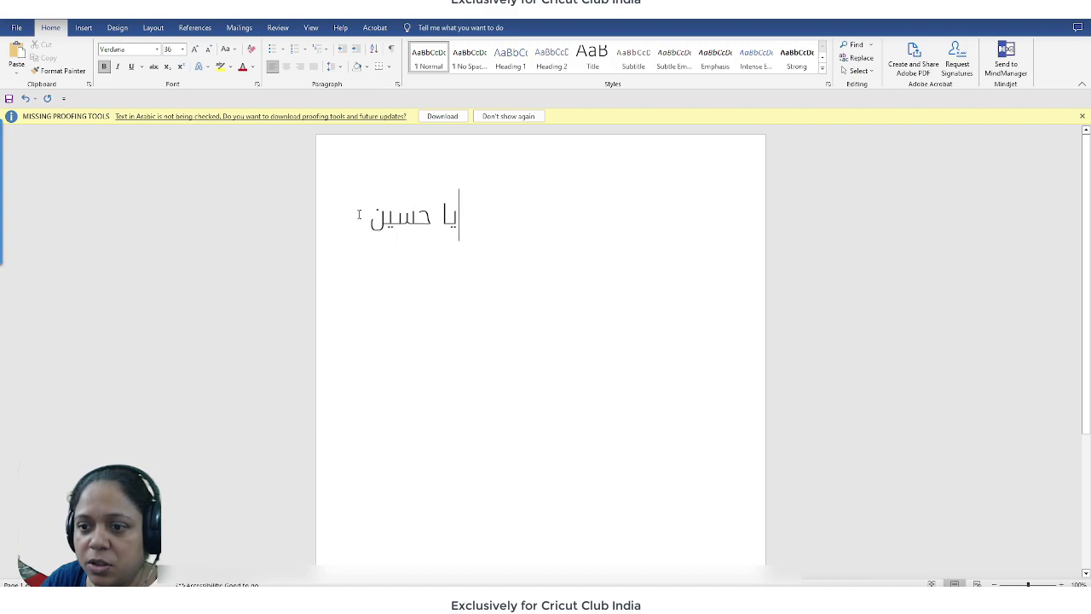
left_click(315, 207)
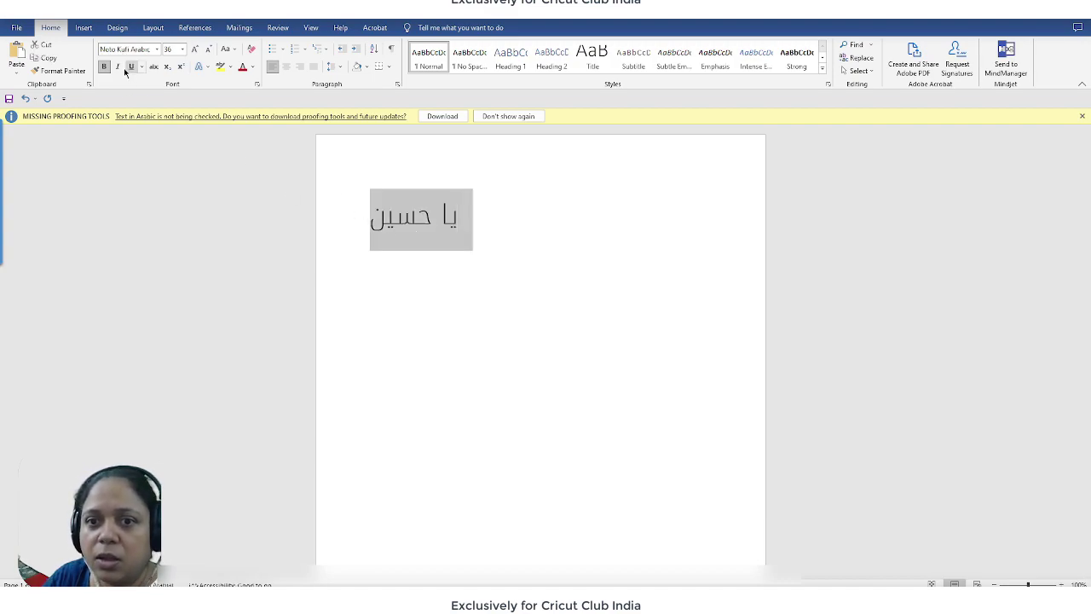
left_click(487, 221)
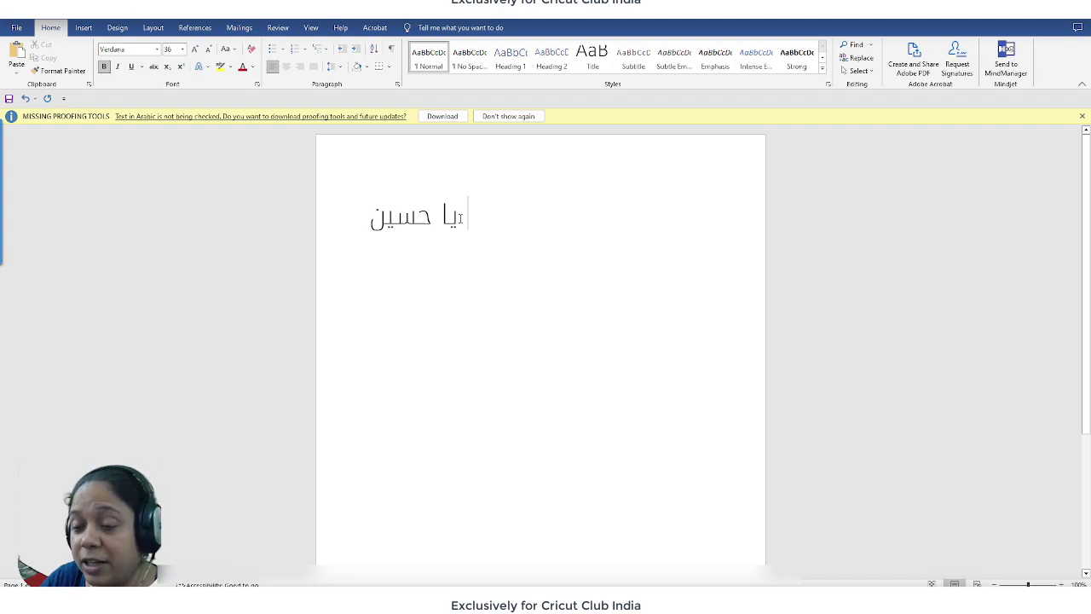
Select all of the يا حسين text and change its font to Noto Sans.
left_click_drag(460, 219, 348, 224)
key("ctrl+a")
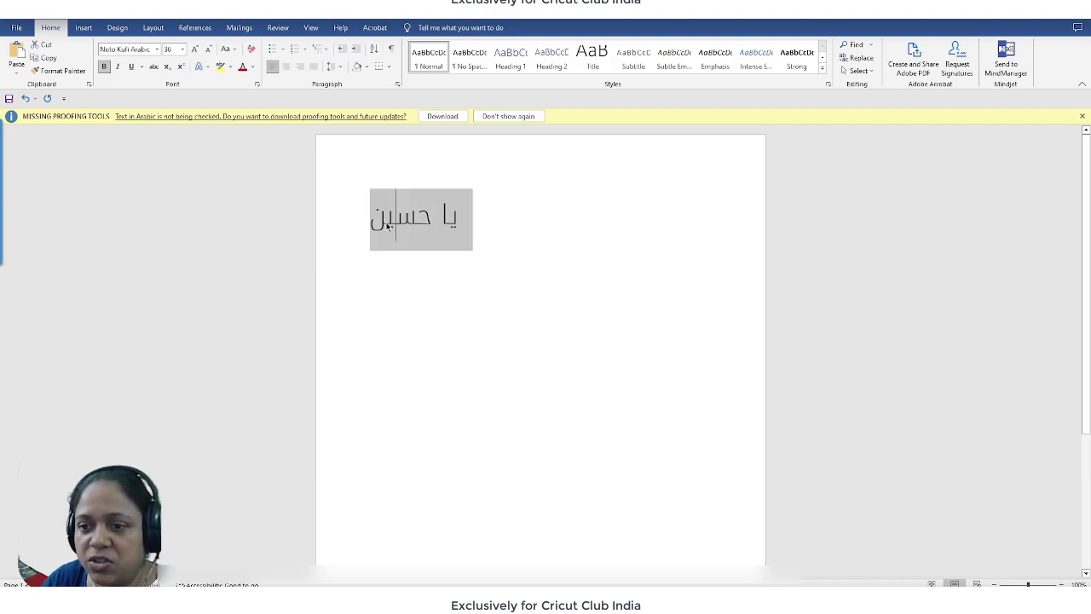
left_click(124, 49)
type("Noto")
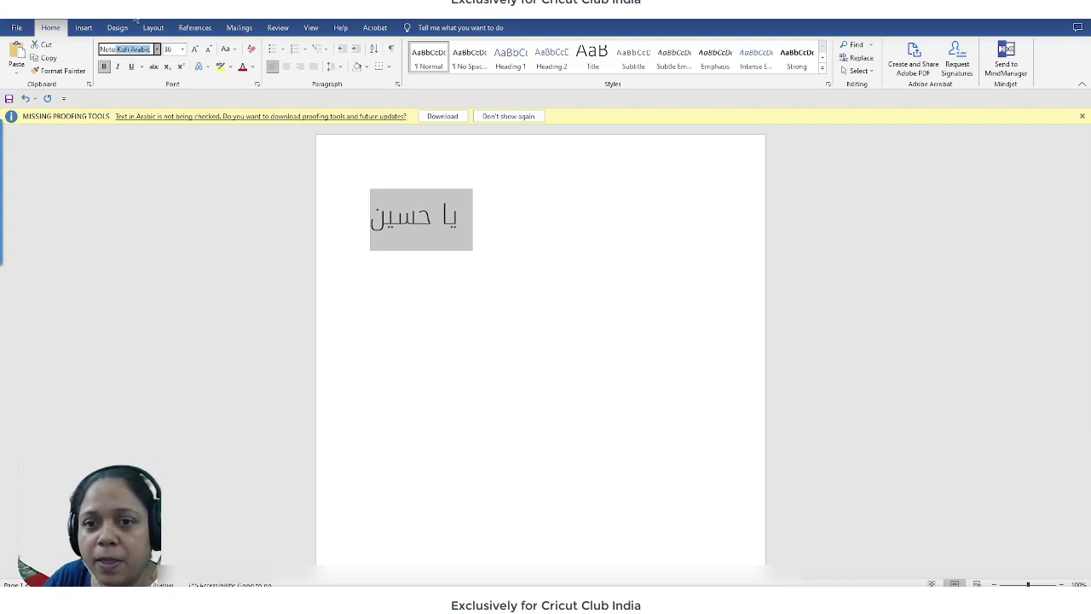
key("BackSpace")
key("BackSpace")
key("BackSpace")
key("BackSpace")
key("BackSpace")
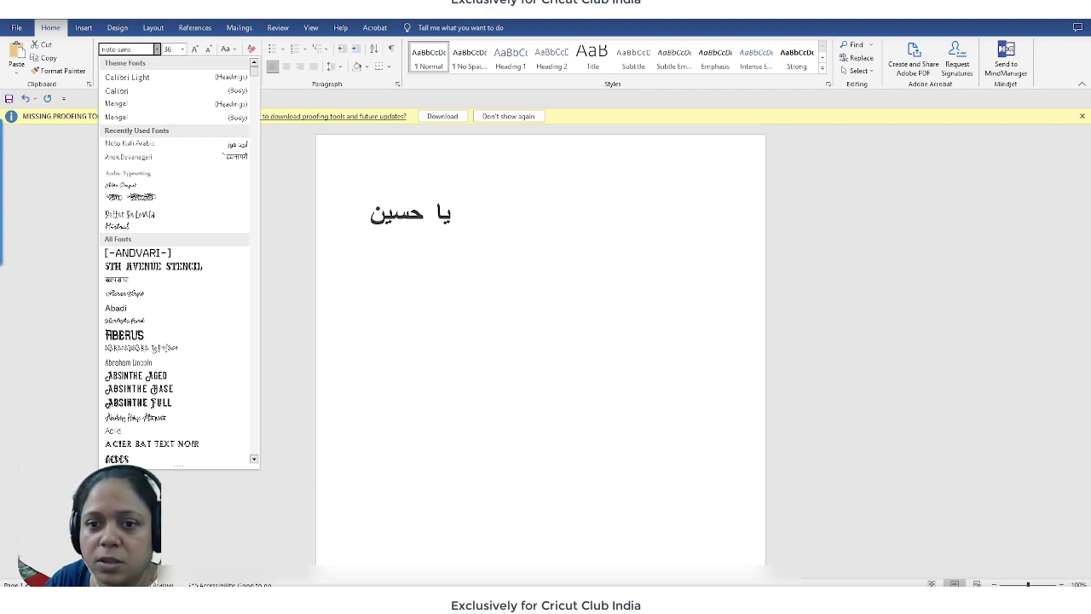
key("Escape")
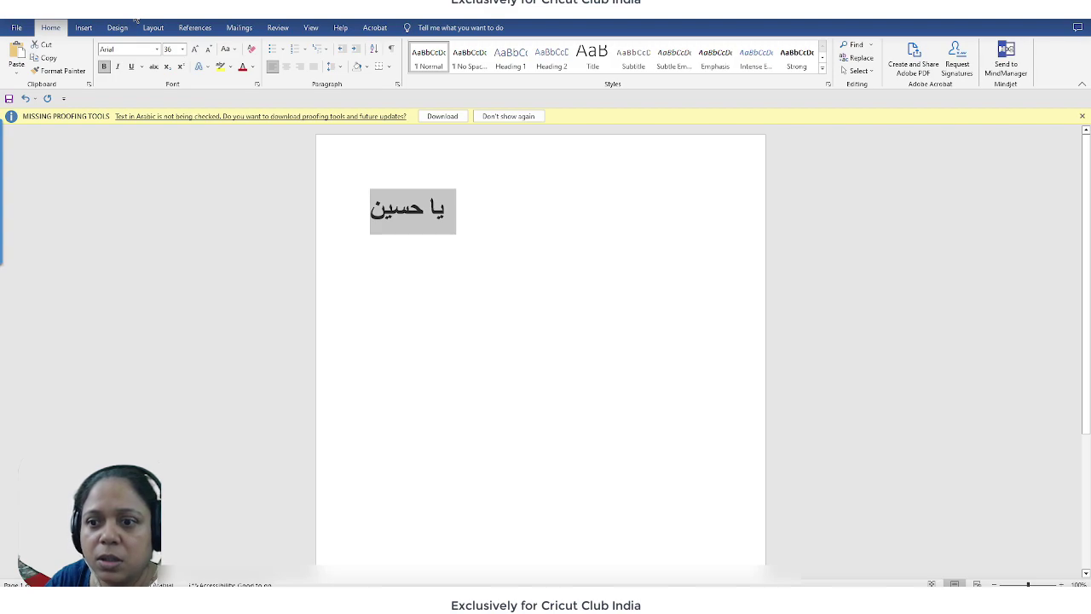
left_click(561, 222)
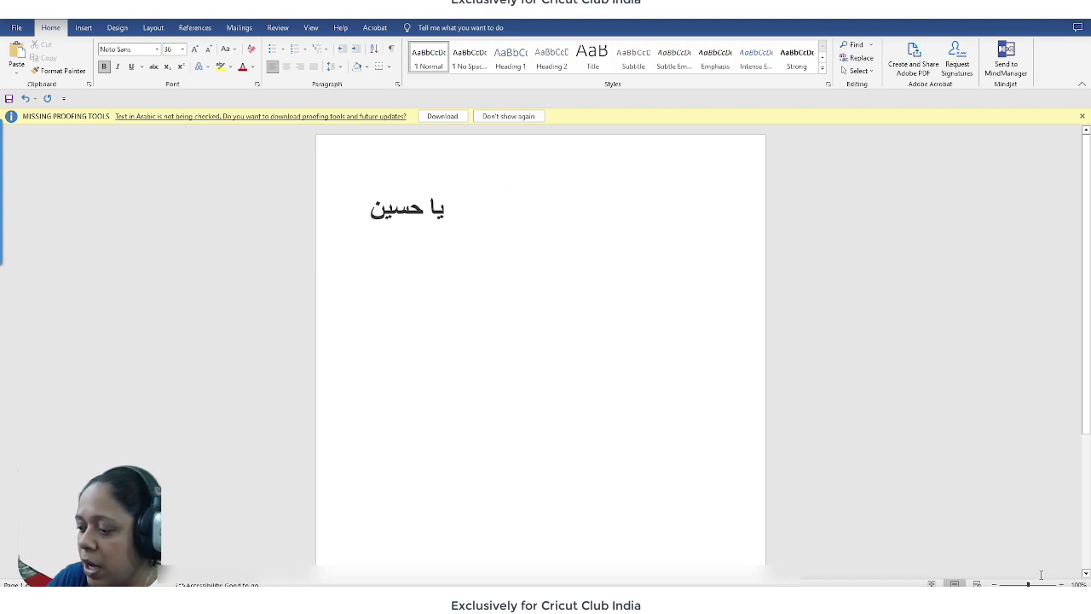
Enlarge the document view to 500% and capture a screenshot of the area around يا حسين, leaving out the text cursor.
left_click_drag(1028, 585, 1054, 585)
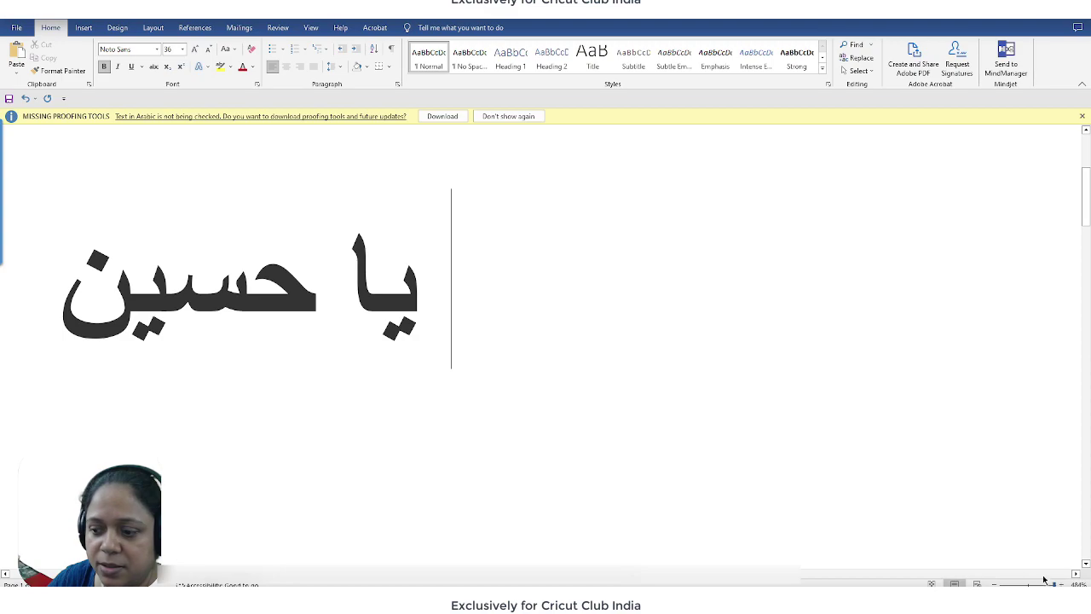
scroll(460, 528, "left", 5)
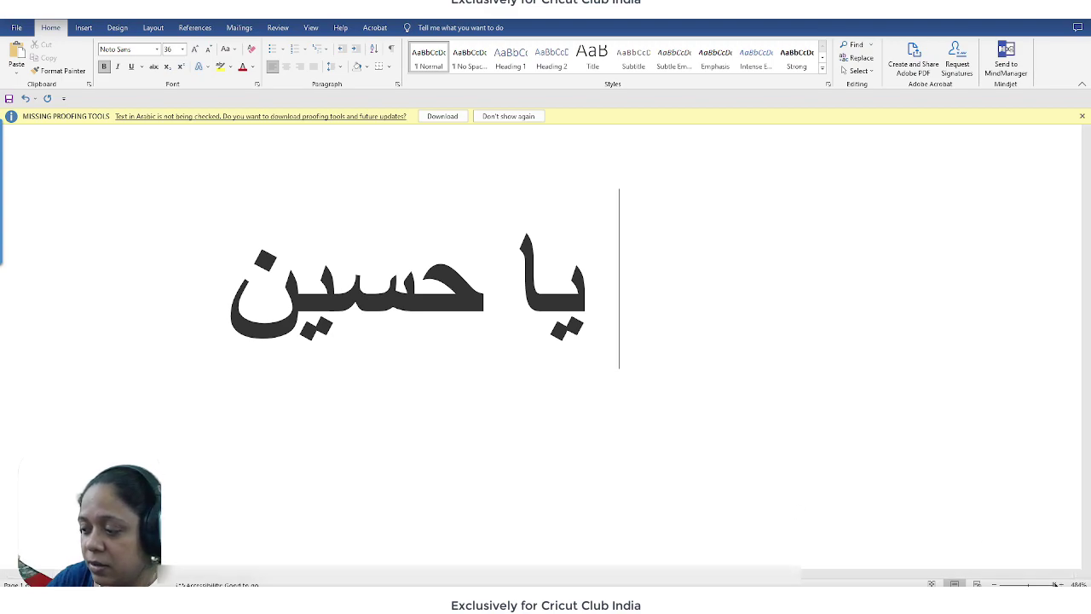
scroll(1039, 580, "up", 2)
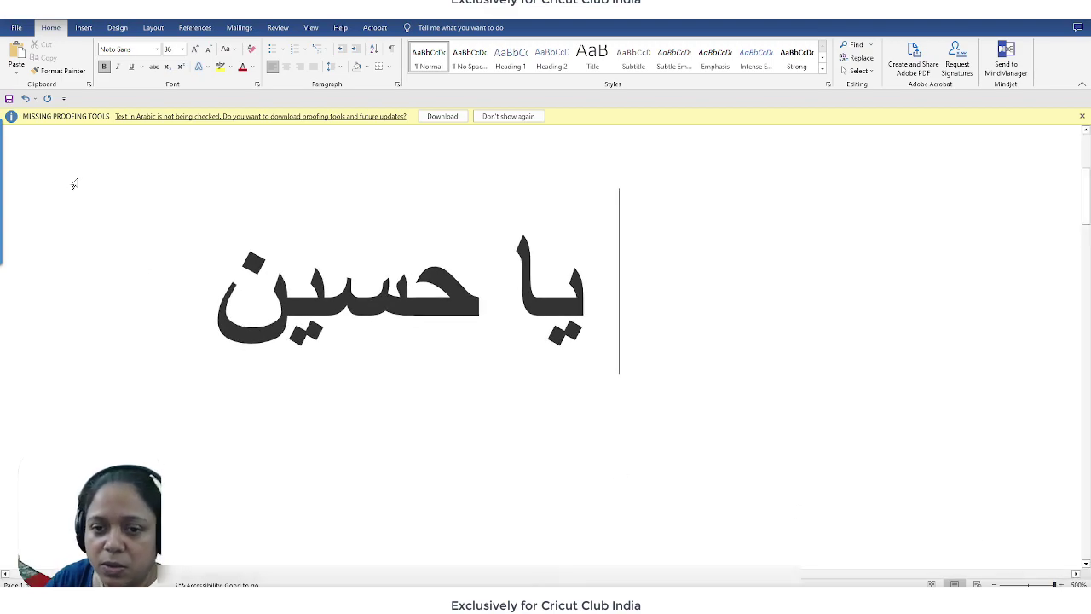
key("Print")
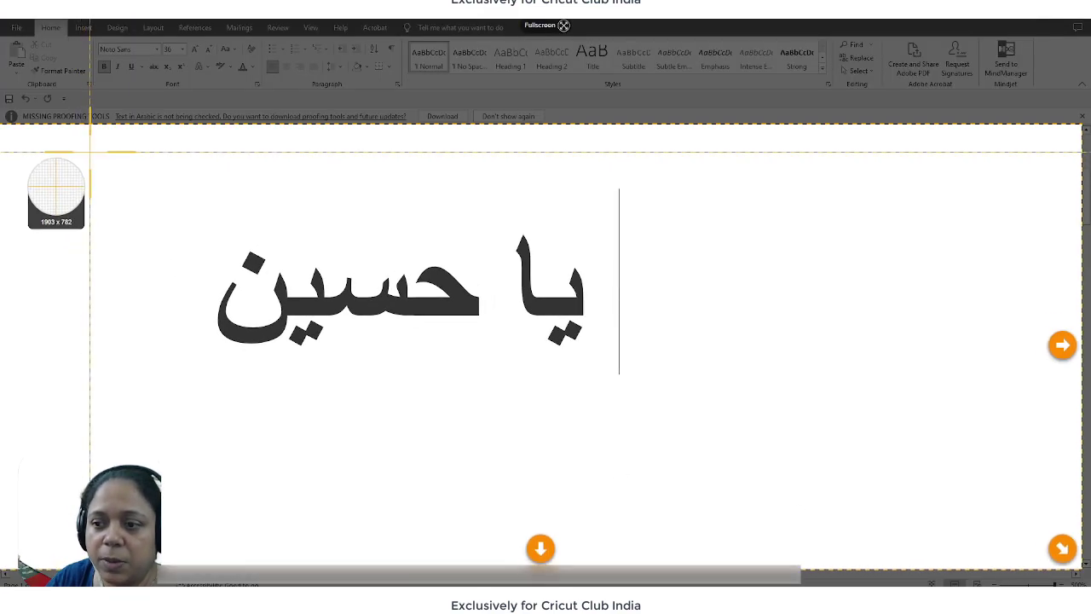
left_click_drag(158, 155, 616, 414)
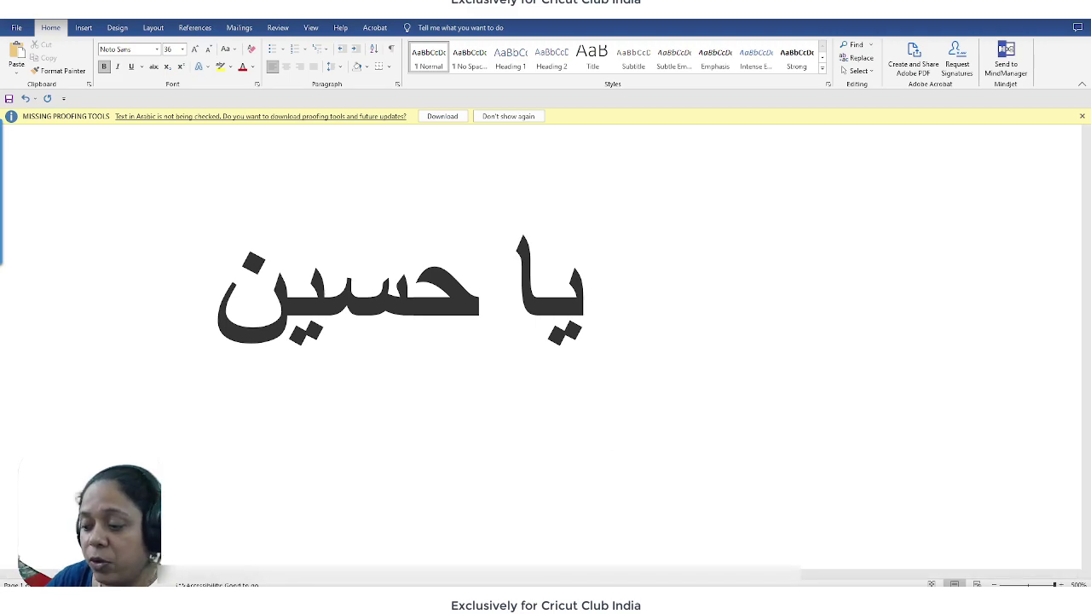
Switch to Cricut Design Space and delete both Arabic text objects from the canvas.
key("alt+Tab")
key("ctrl+a")
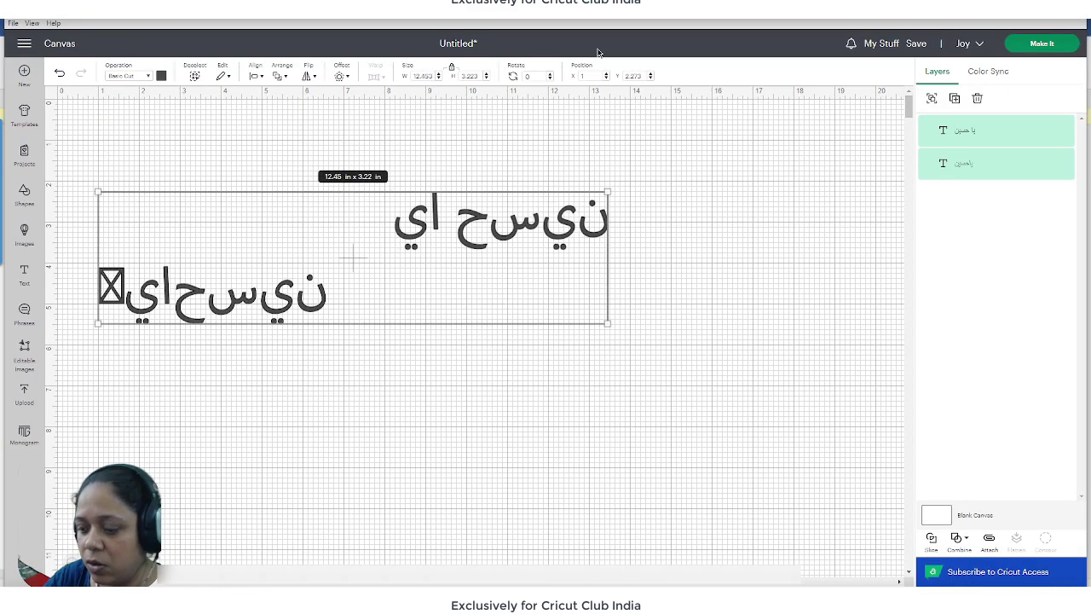
key("Delete")
Upload the captured SNAG-0850 image of يا حسين and set its image type to Simple.
left_click(29, 385)
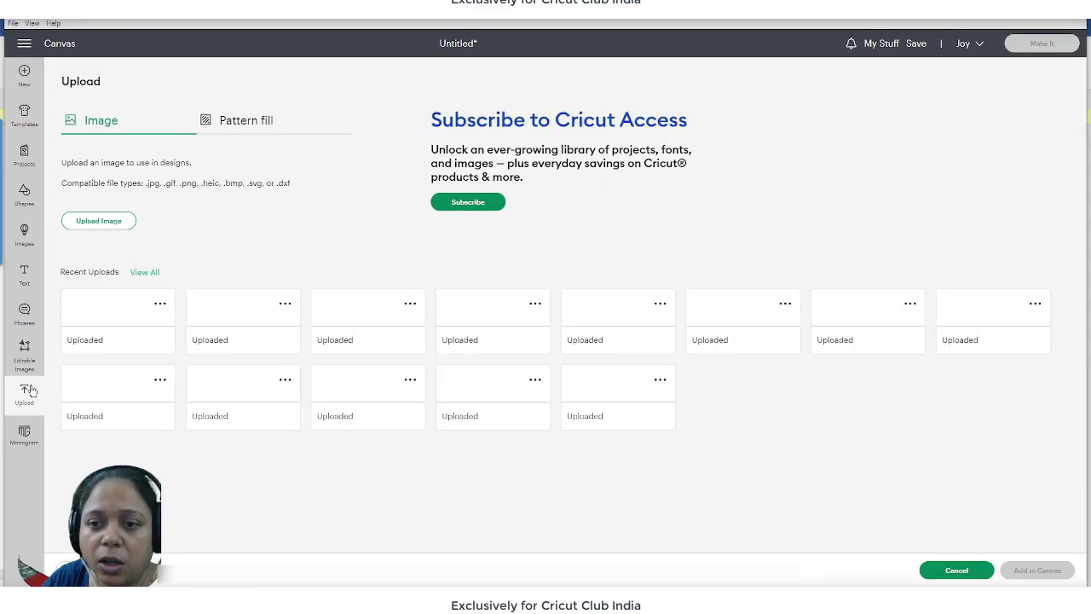
left_click(99, 222)
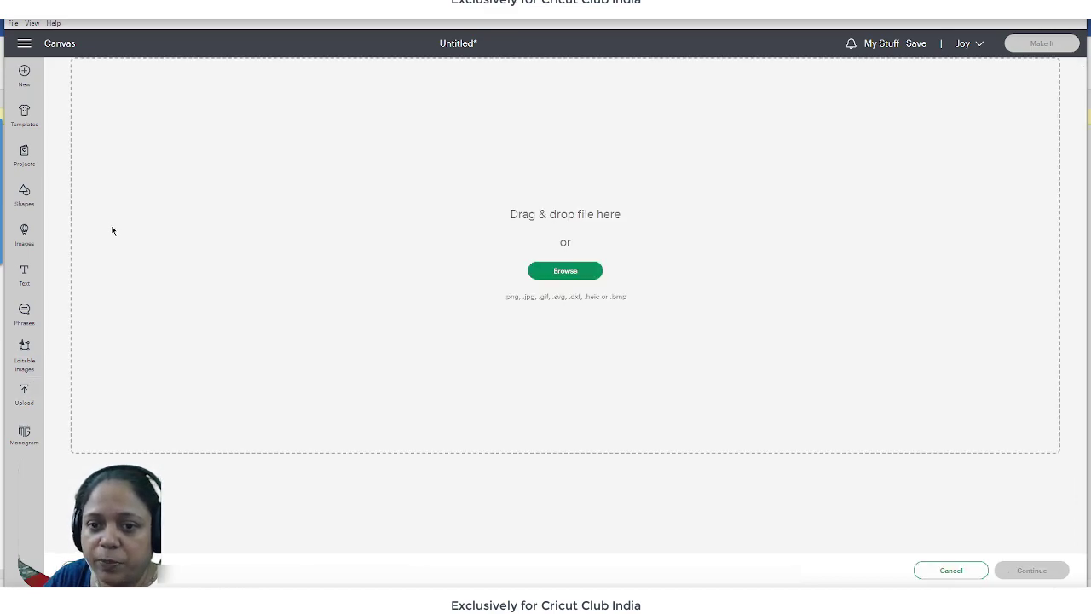
left_click(576, 276)
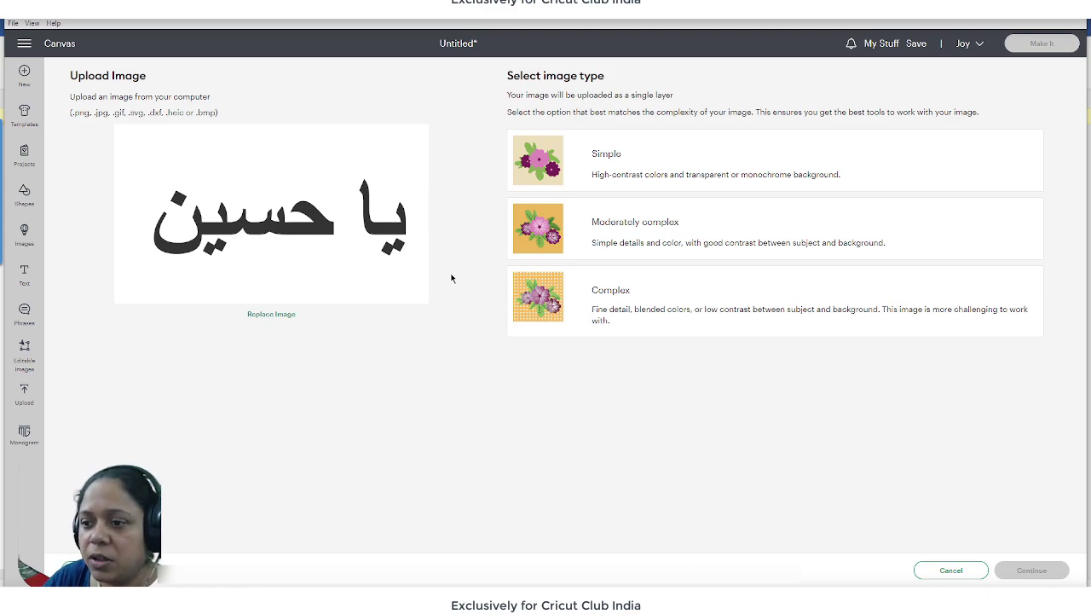
left_click(636, 155)
left_click(1032, 571)
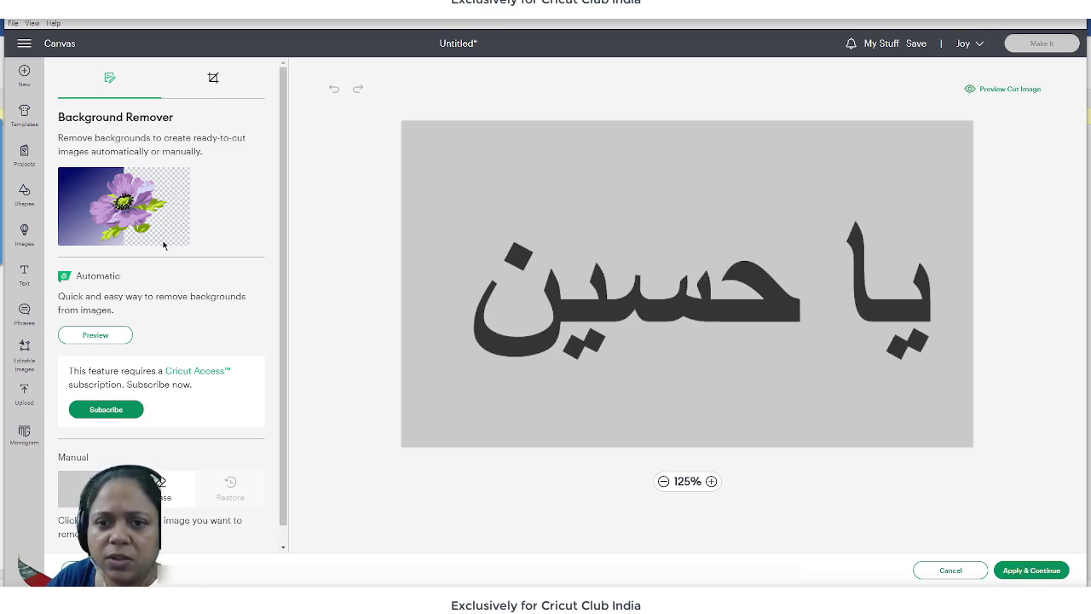
Remove the background around the lettering and upload SNAG-0850 as a Cut Image.
left_click(516, 168)
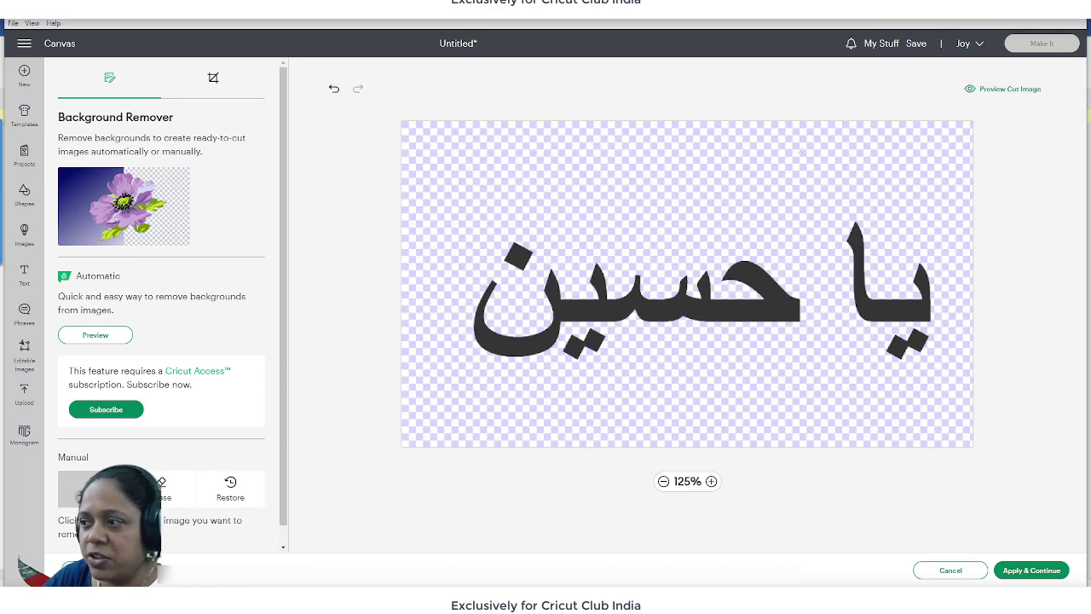
left_click(1032, 570)
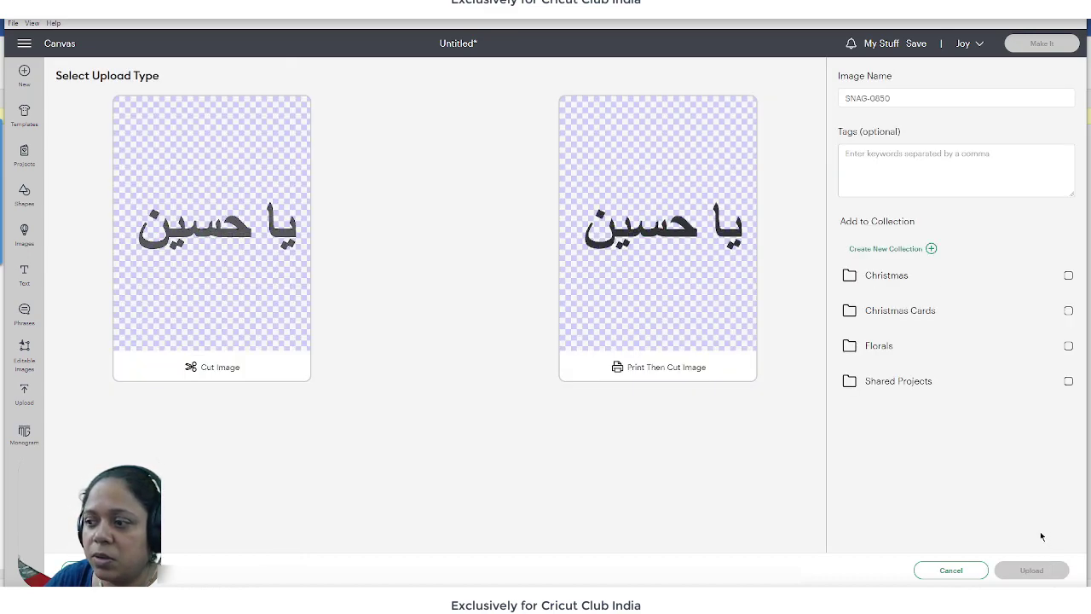
left_click(216, 231)
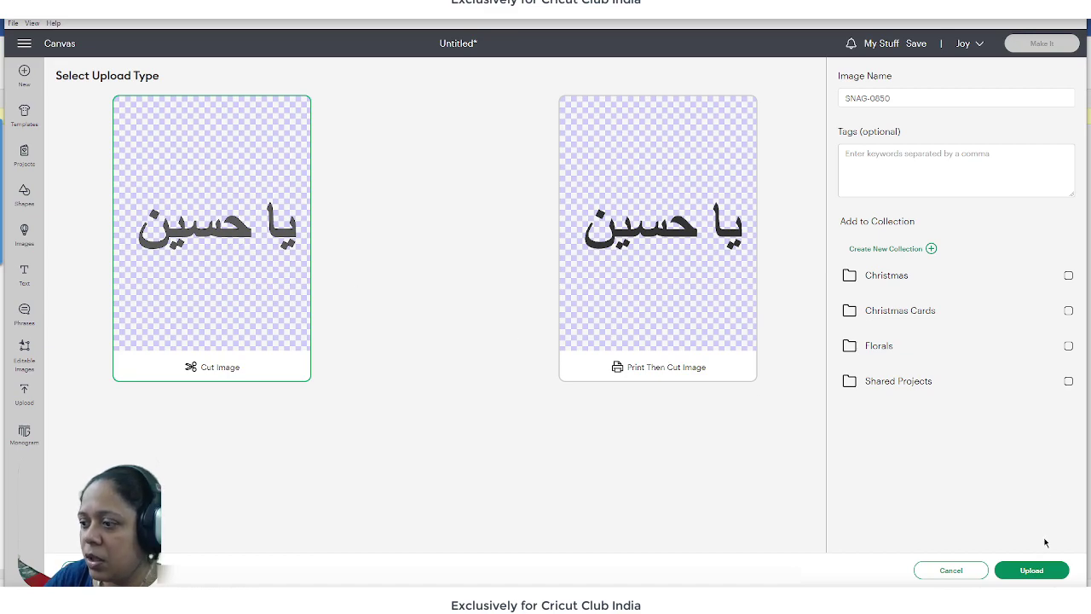
left_click(1032, 571)
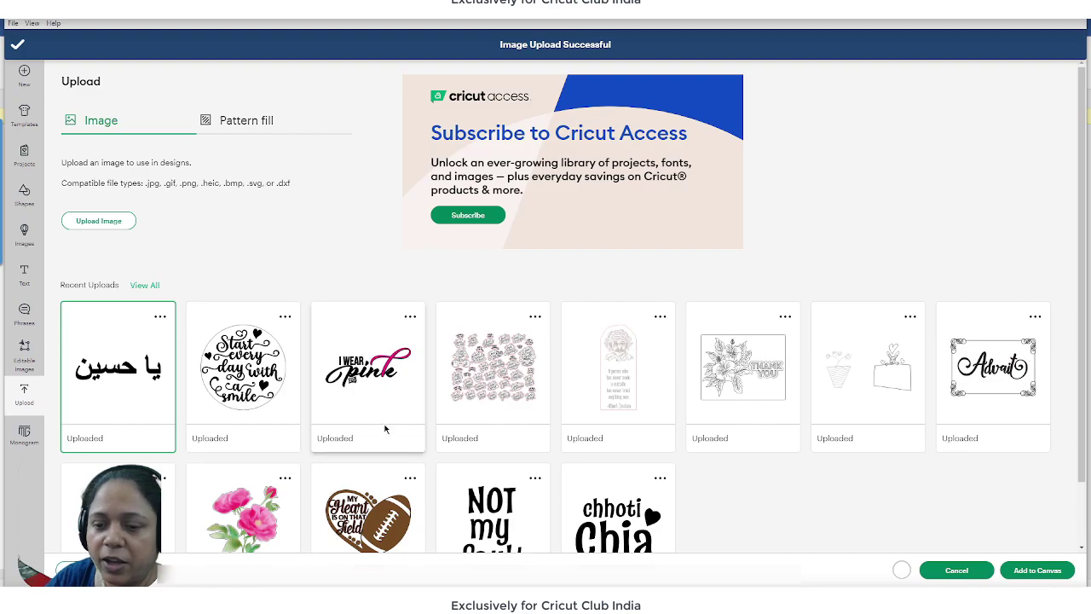
Add the uploaded lettering to the canvas, shift it down and to the right, and enlarge it to about 9.58 × 2.9 in.
left_click(1038, 570)
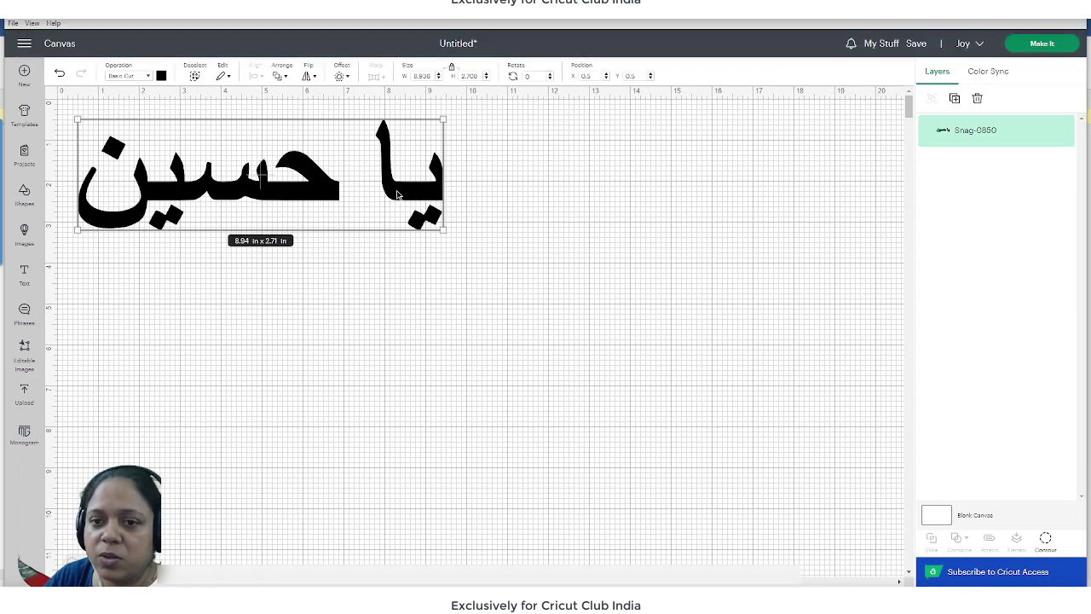
left_click_drag(397, 193, 426, 208)
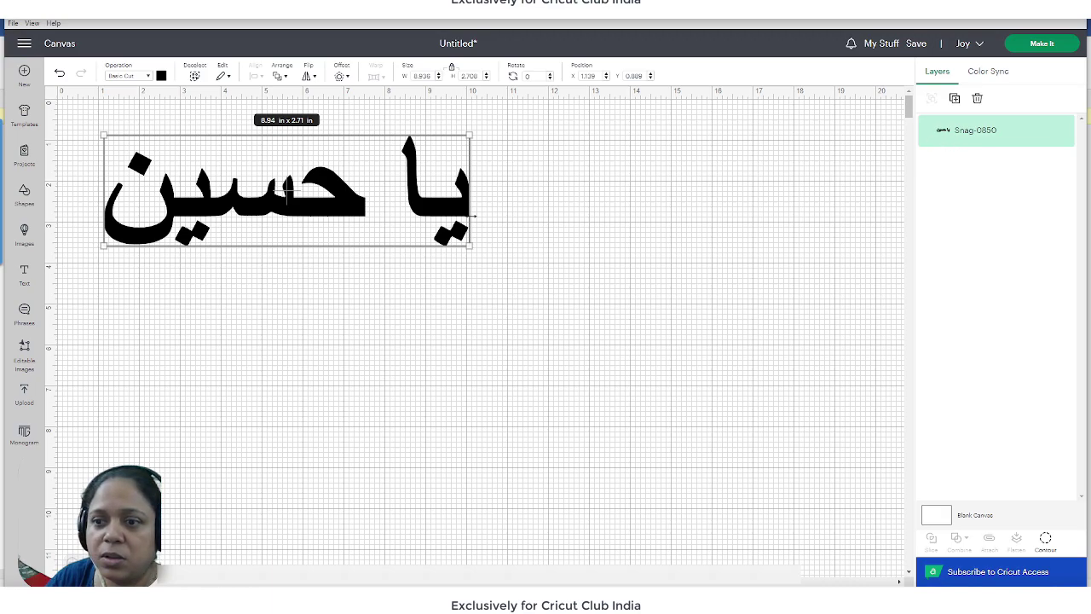
left_click_drag(474, 247, 425, 245)
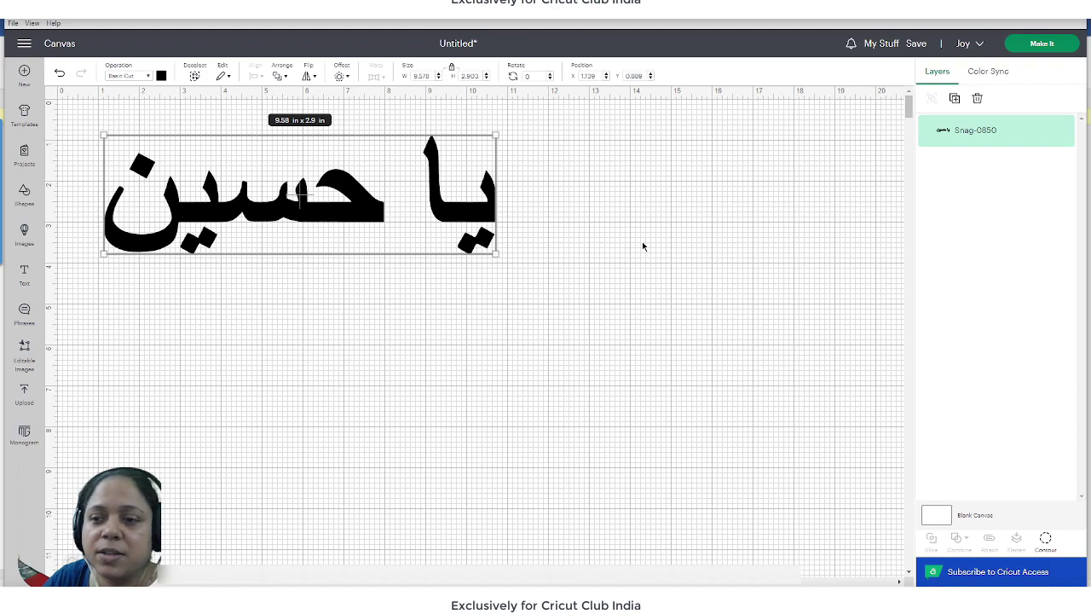